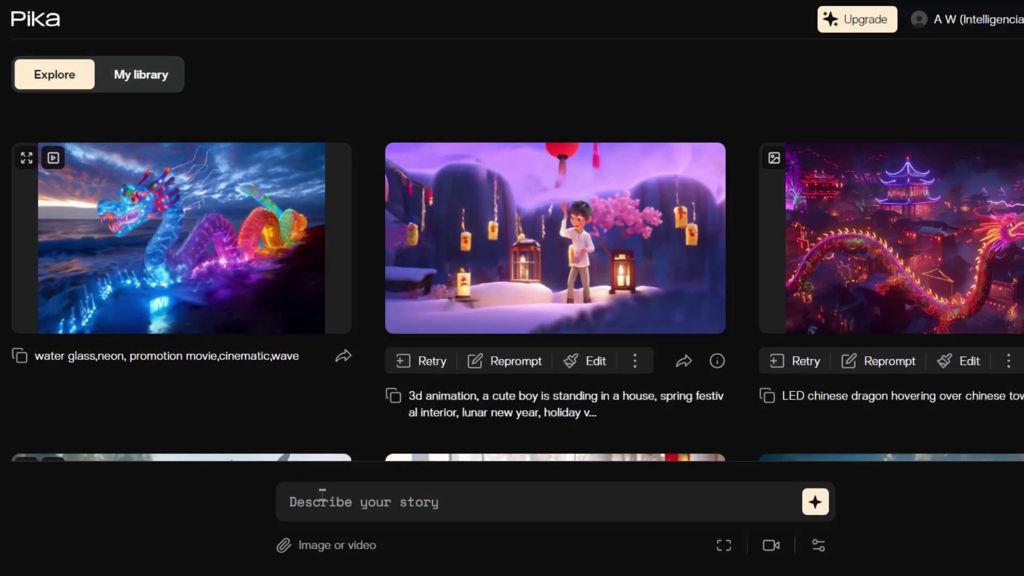
Generate a video from the prompt "Cinematic medium shot crime film of a man in a Los Angeles diner in the 1950s".
left_click(322, 493)
type("Cinematic medium shot crime film of a man in a Los Angeles diner in the 1950s")
key("Return")
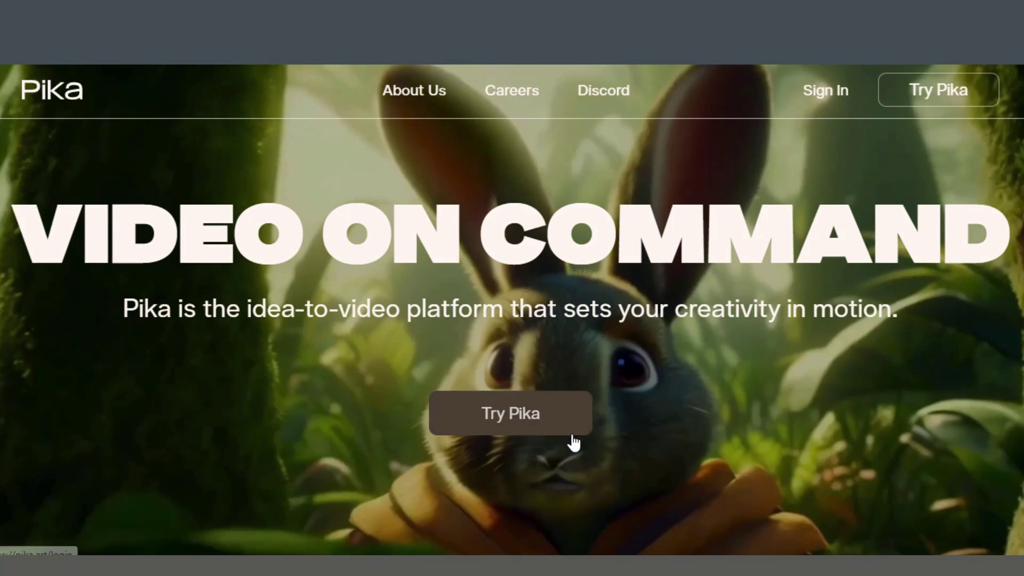
Start trying Pika from its home page and sign in with Google.
left_click(560, 434)
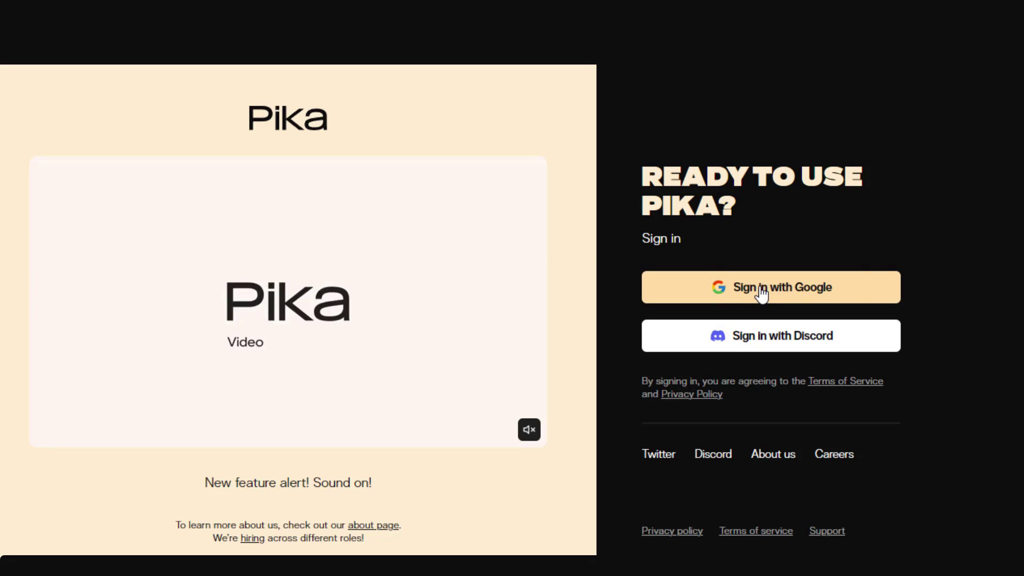
left_click(761, 290)
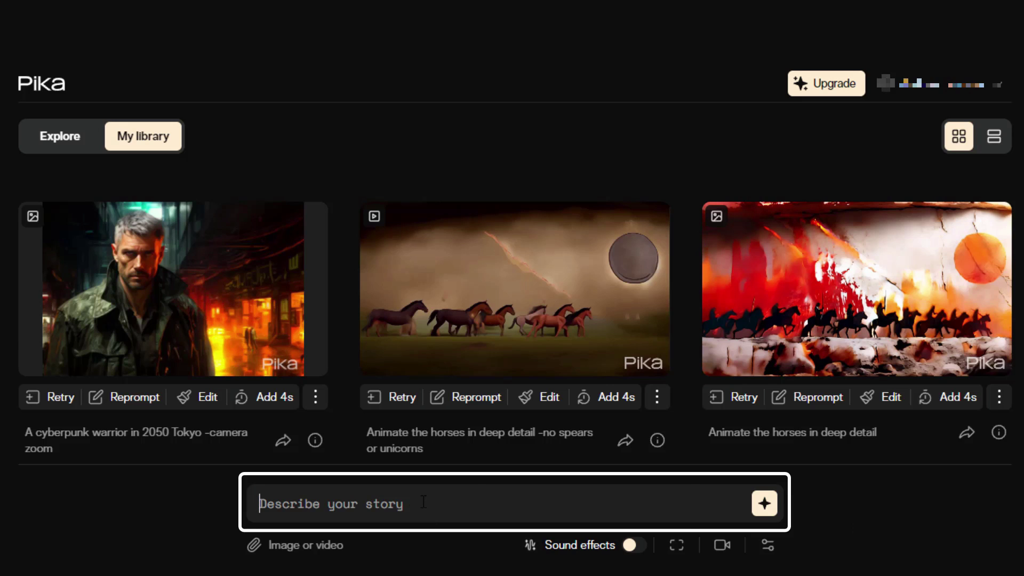
Try to turn on sound effects for the prompt, and dismiss the upgrade offer.
left_click(632, 545)
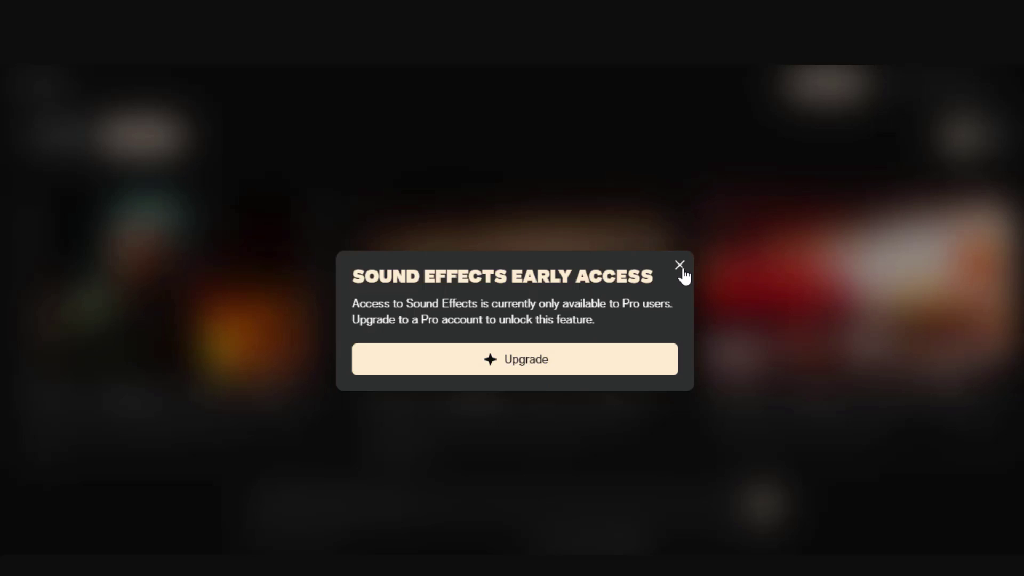
left_click(680, 266)
Try the 9:16 aspect ratio for the video and switch it to 1:1.
left_click(676, 545)
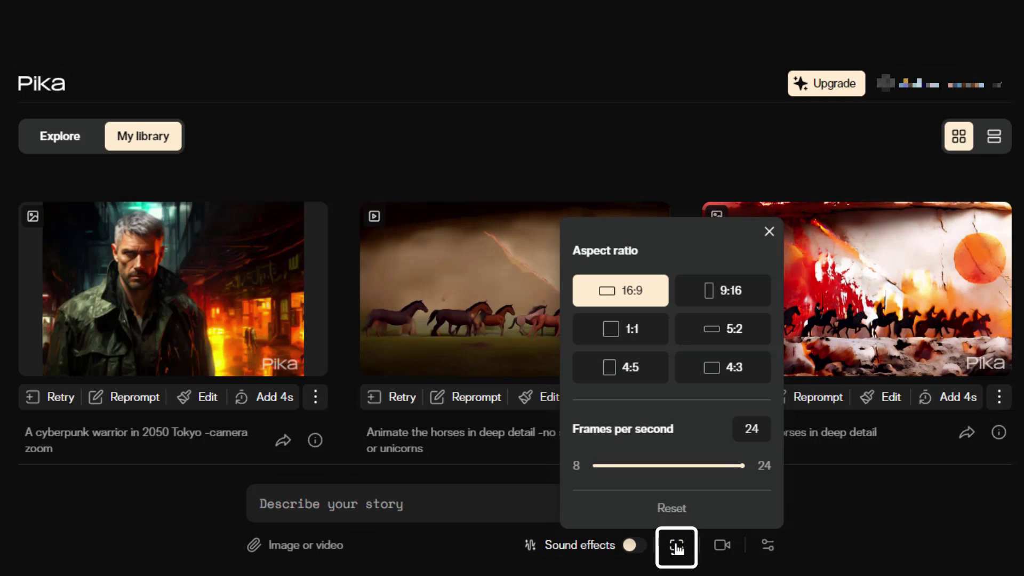
left_click(713, 290)
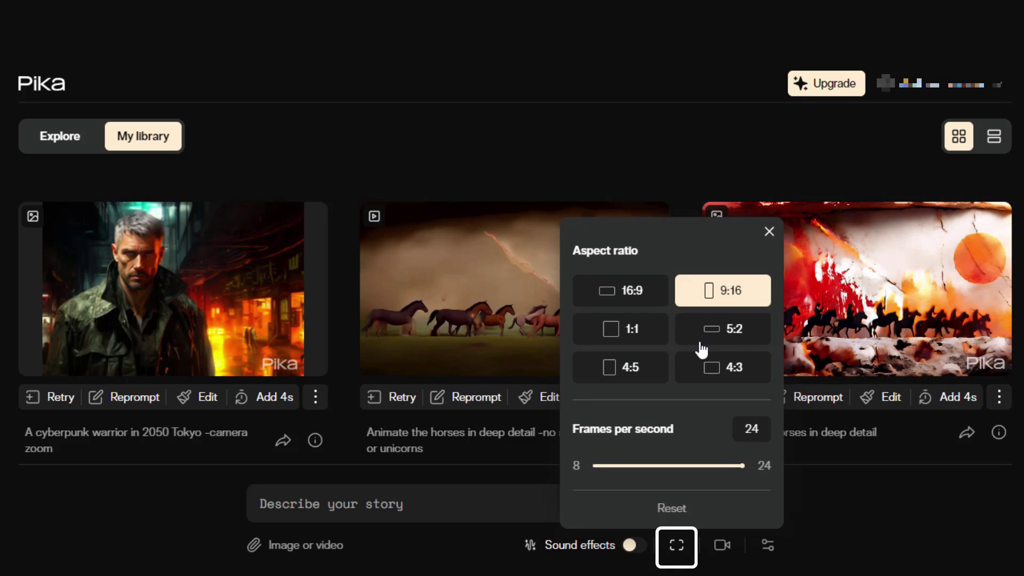
left_click(629, 331)
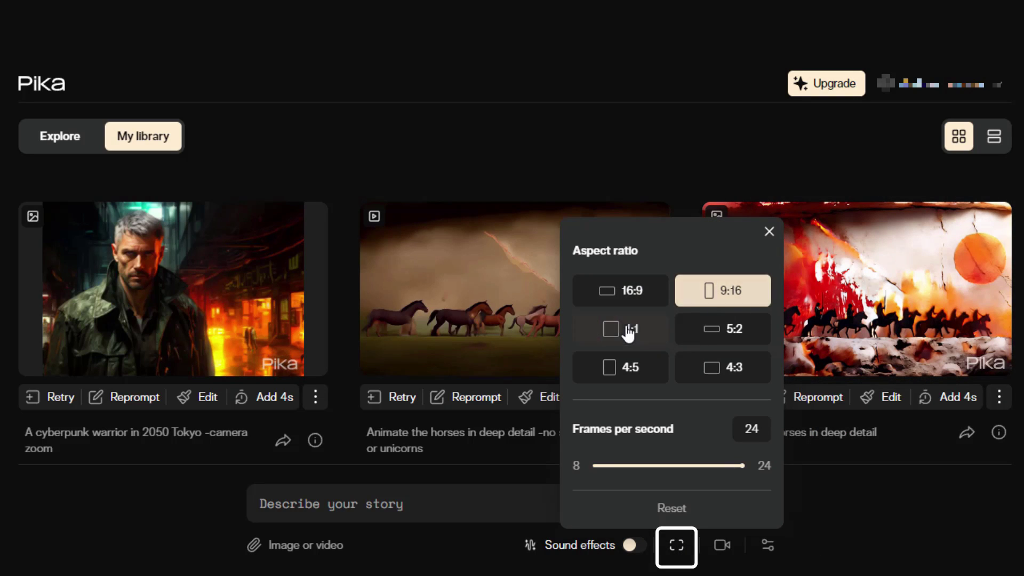
left_click(769, 232)
Try a camera movement with pan right, tilt down and stronger motion, and reset the camera control.
left_click(721, 545)
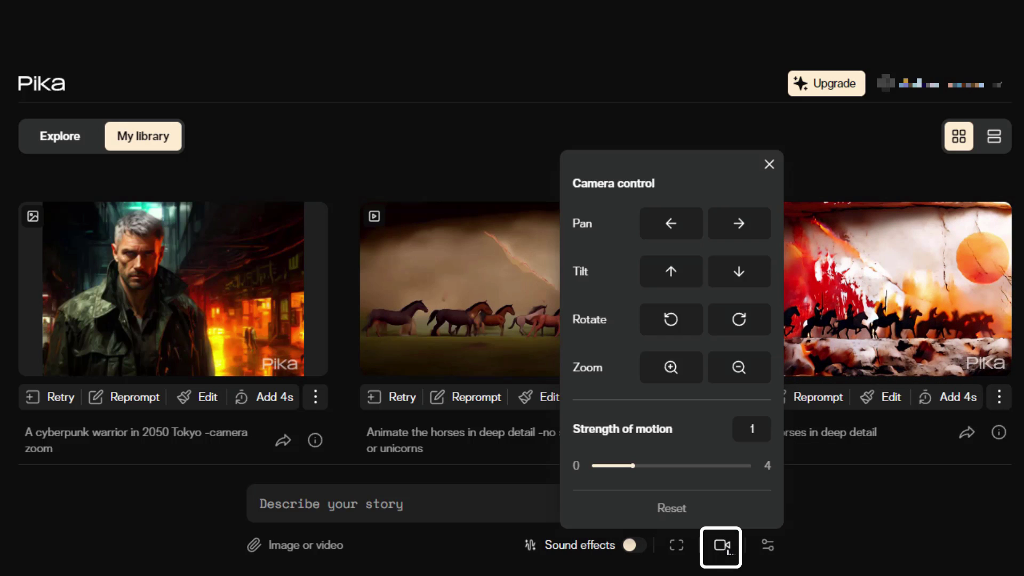
left_click(739, 223)
left_click(740, 277)
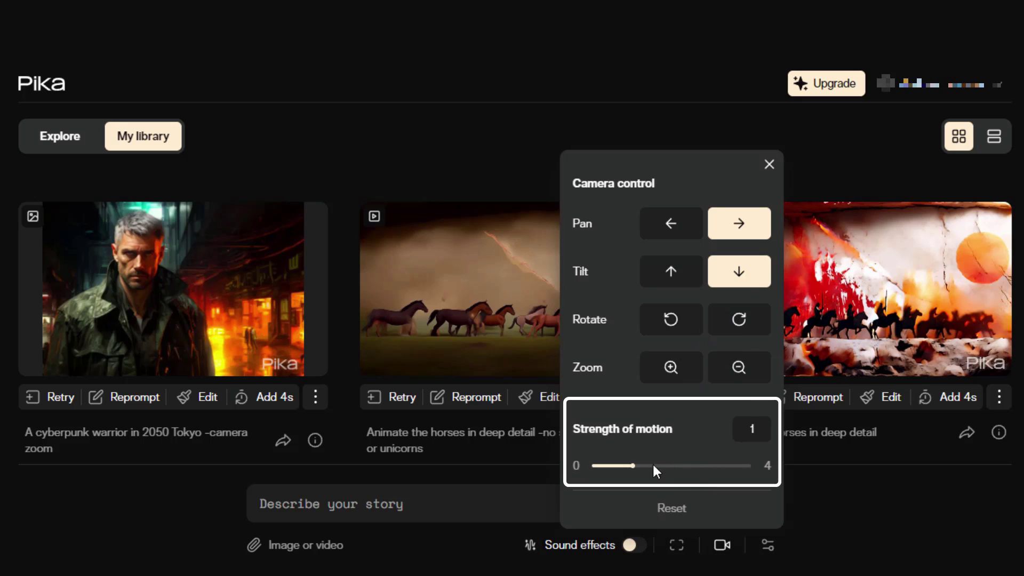
left_click_drag(635, 470, 758, 474)
left_click(672, 510)
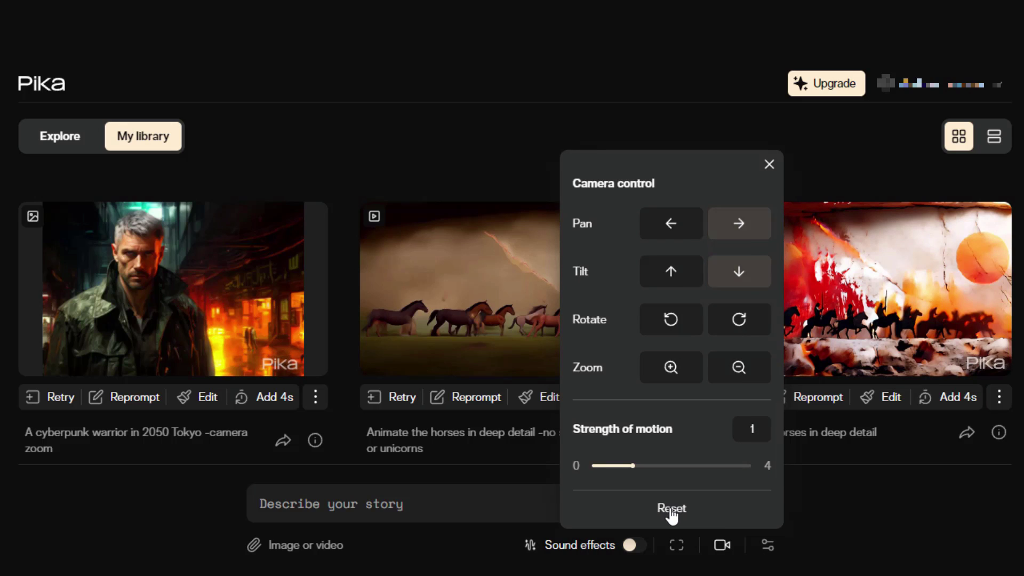
left_click(769, 165)
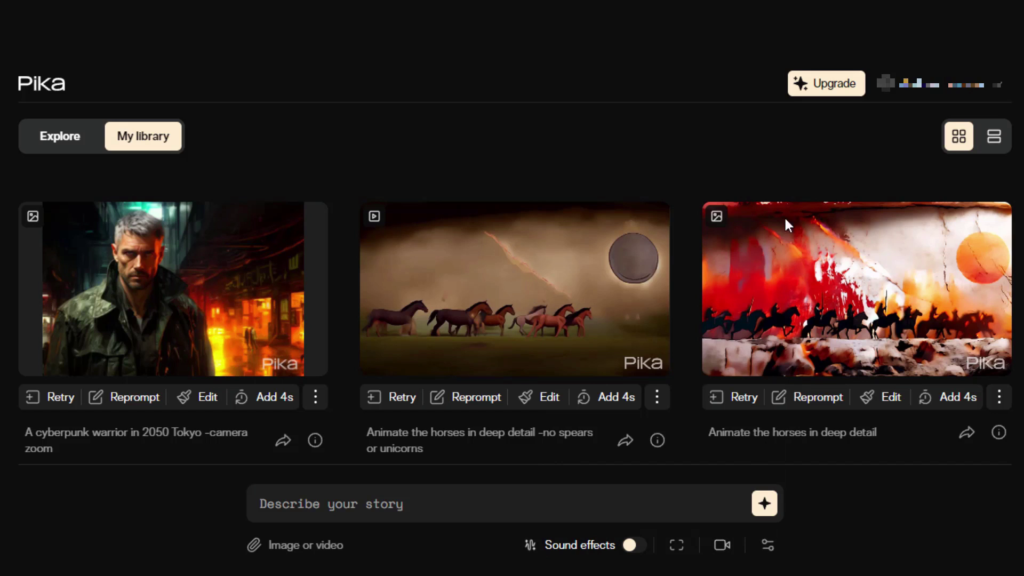
Set the consistency with the text to 12 in the prompt parameters.
left_click(767, 547)
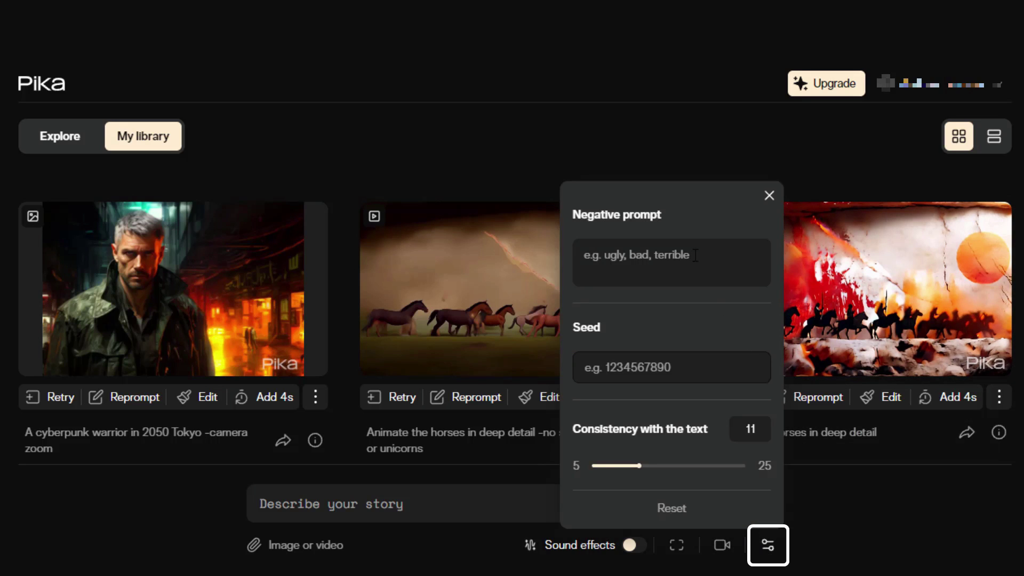
left_click(690, 374)
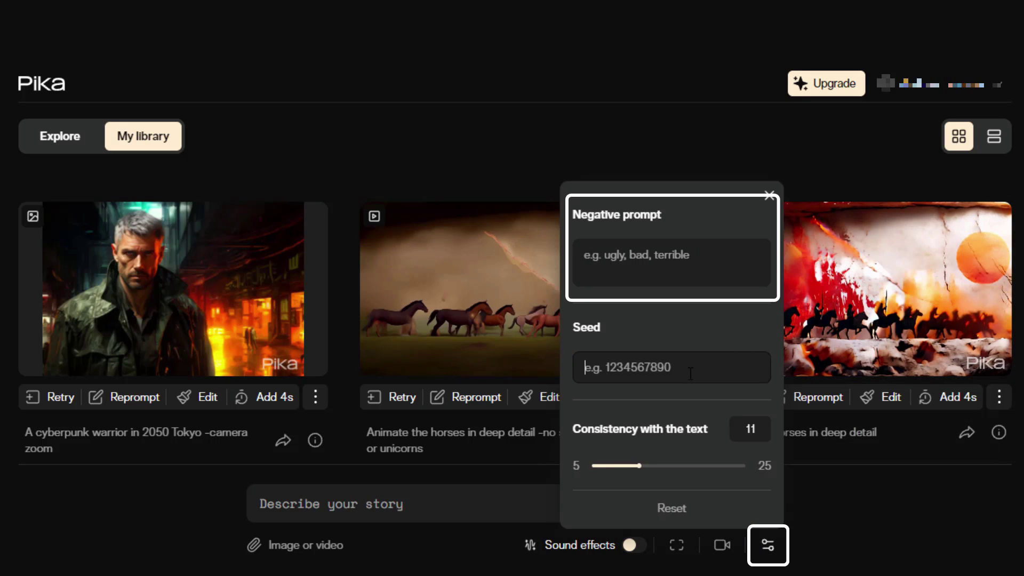
left_click(691, 465)
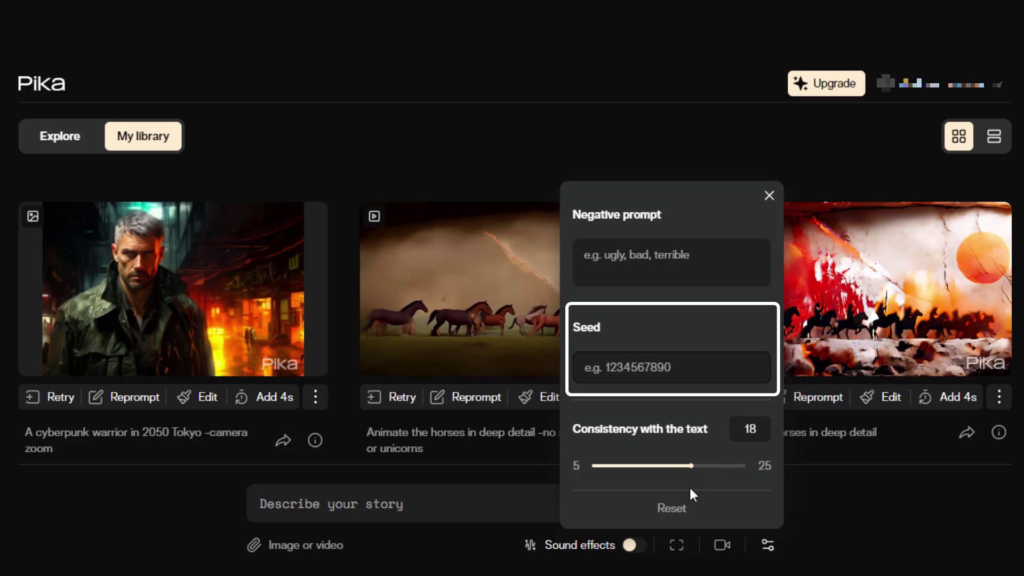
left_click(676, 511)
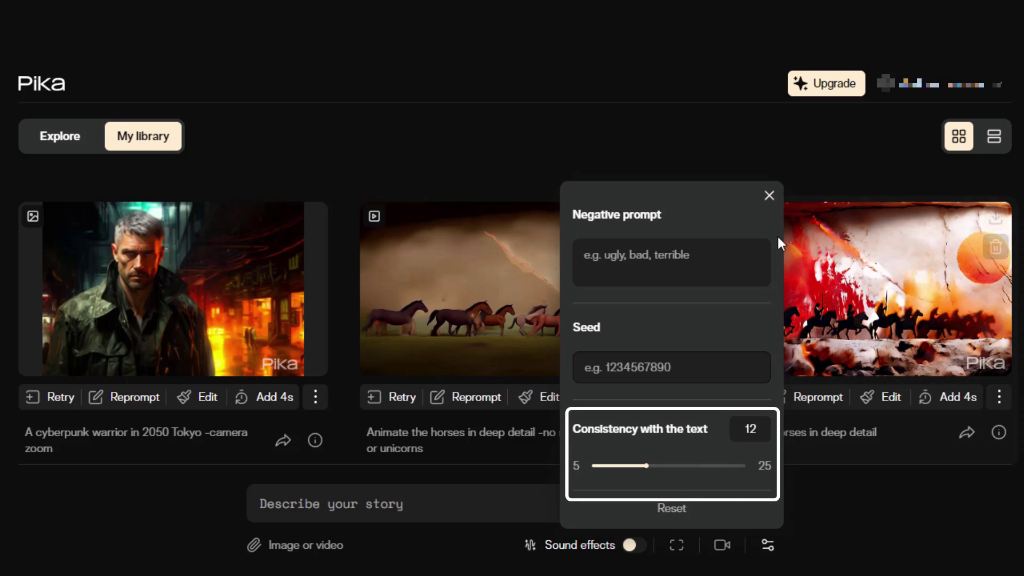
left_click(769, 196)
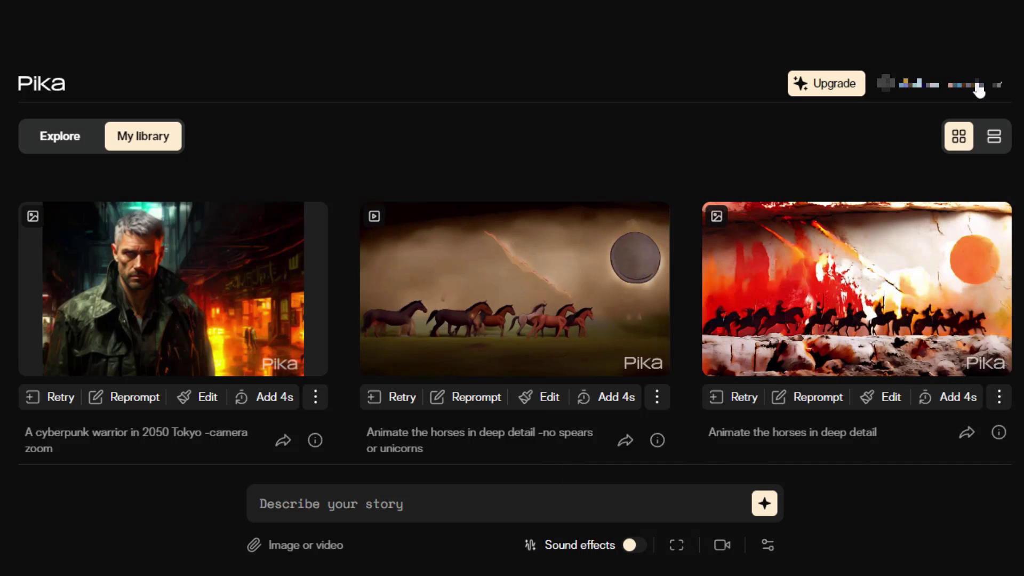
Check the current plan and remaining credits of the account.
left_click(965, 92)
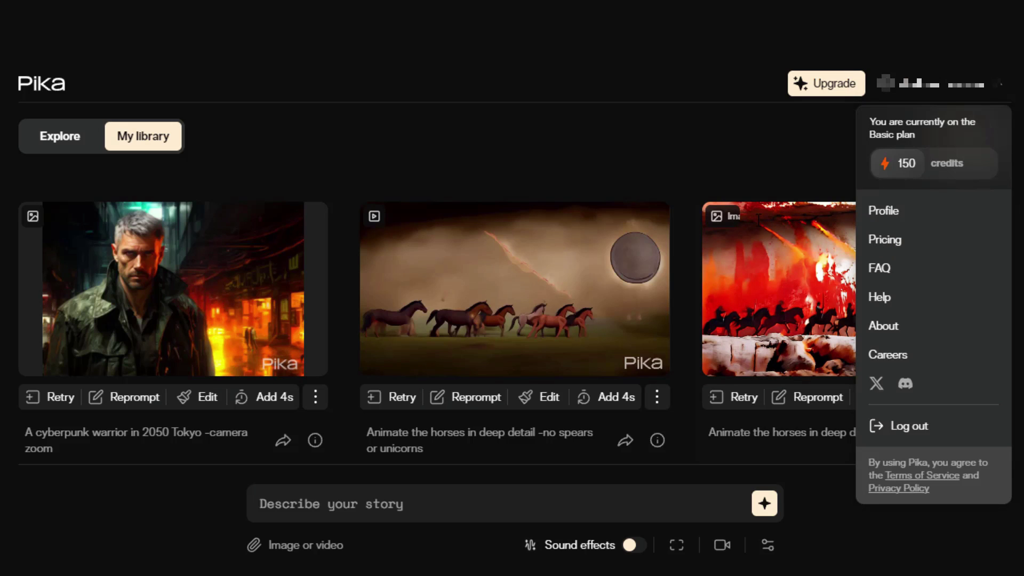
left_click(746, 159)
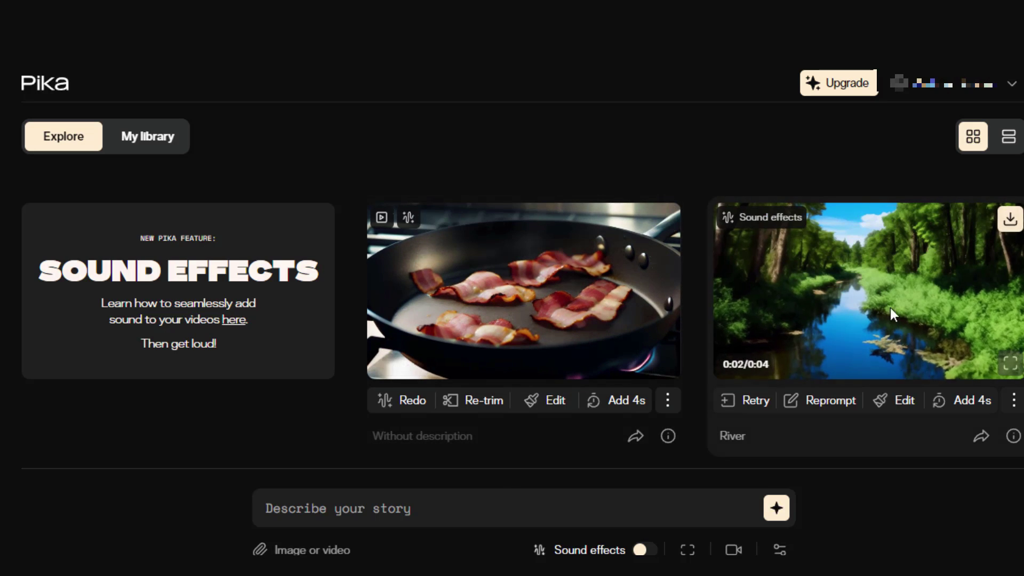
Browse the example videos in the Explore gallery.
scroll(884, 303, "down", 1)
scroll(885, 303, "down", 3)
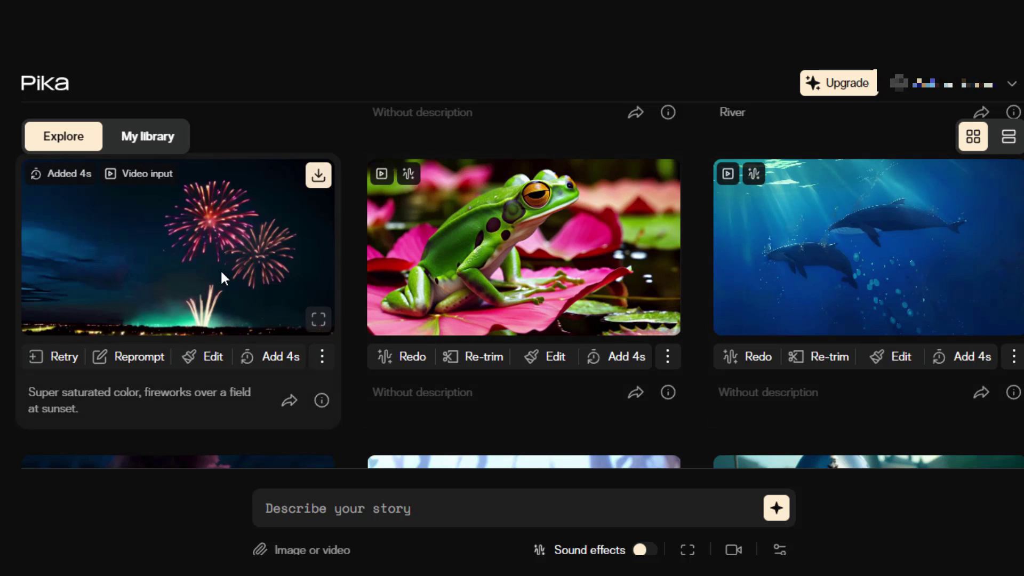
scroll(218, 267, "down", 3)
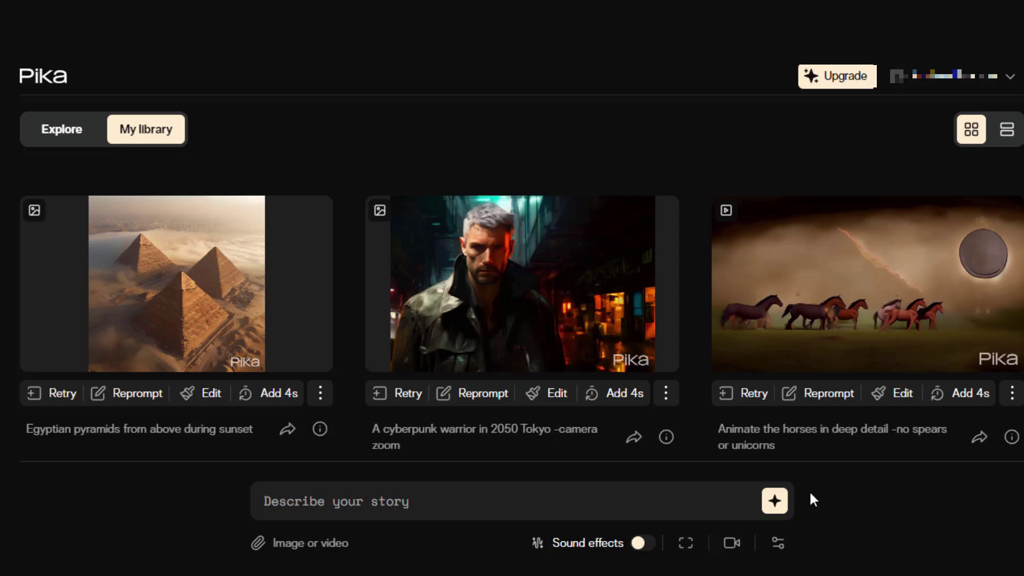
Generate a video from the prompt "A golden lab chasing a ball in the garden -ar 16:9 -motion 3".
type("A golden lab chasing a ball in the garden -ar 16:9 -motion 3")
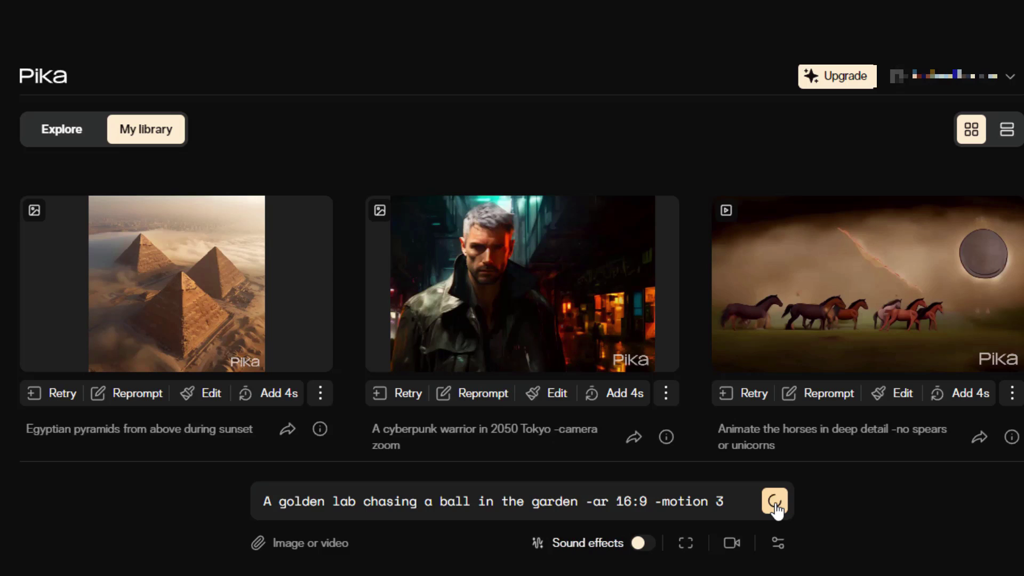
left_click(775, 502)
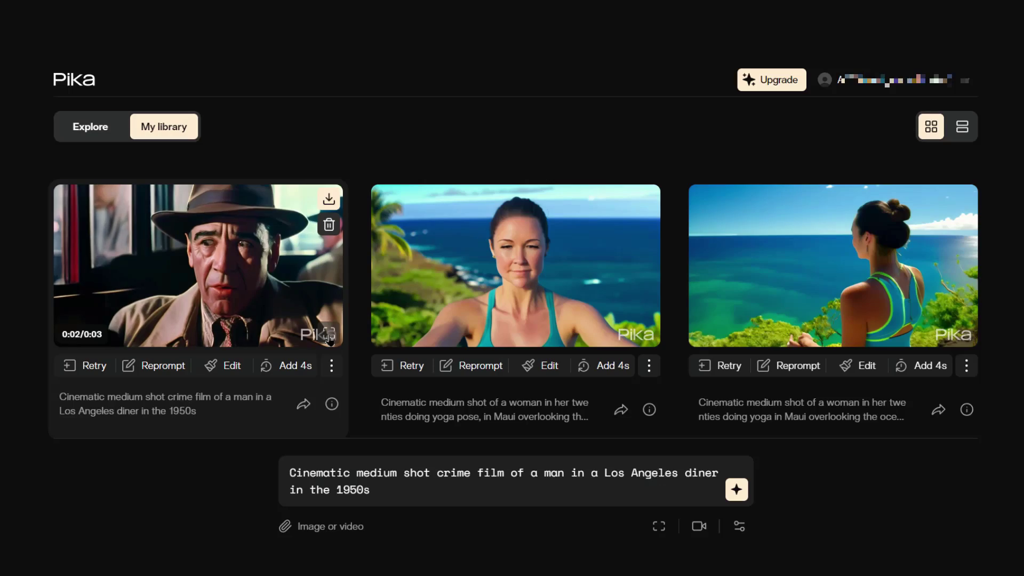
Modify a region of the 1950s diner video by placing the selection over the man's eyes and nose, and regenerate it with the same prompt.
left_click(232, 368)
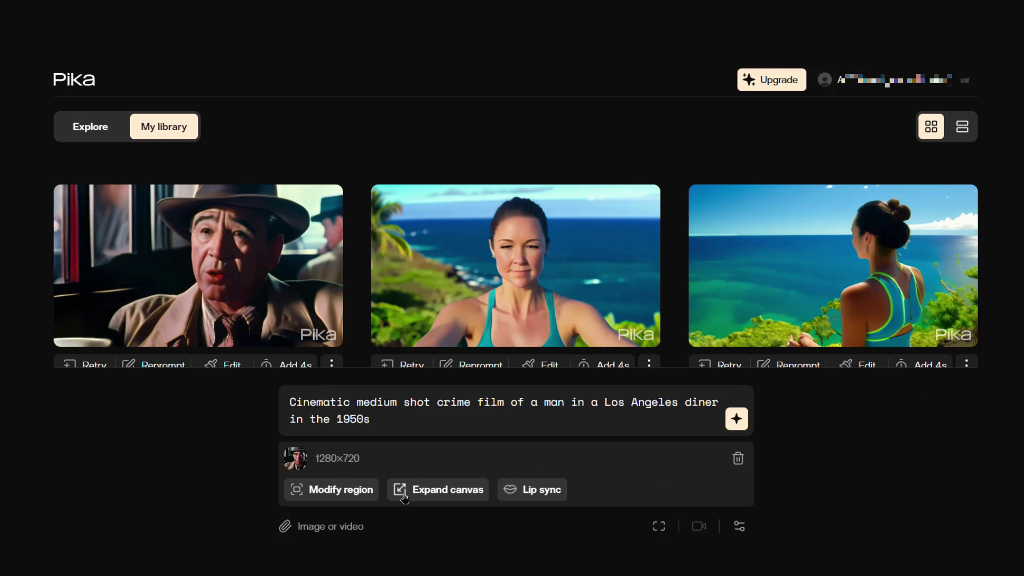
left_click(344, 492)
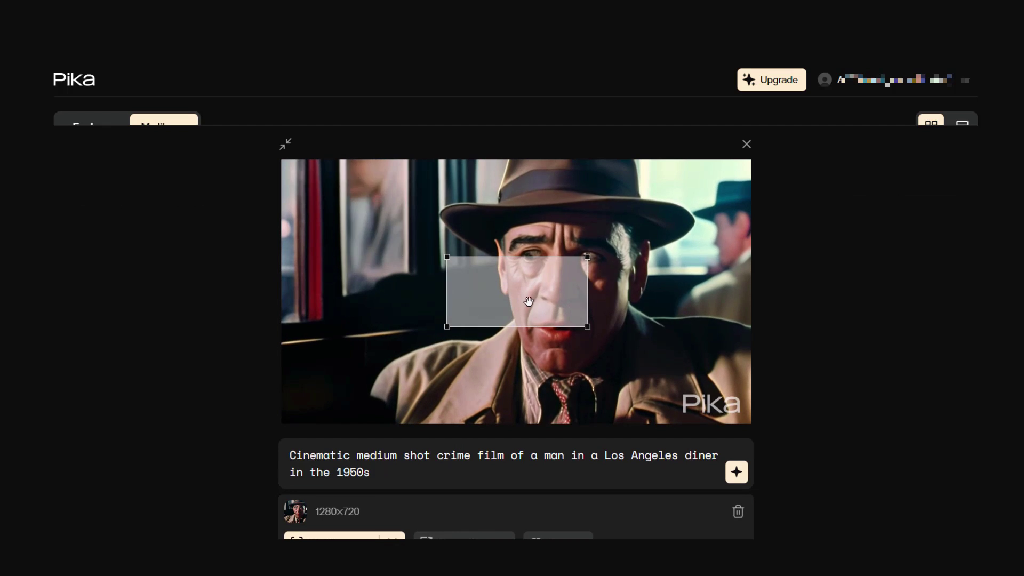
left_click_drag(529, 302, 553, 280)
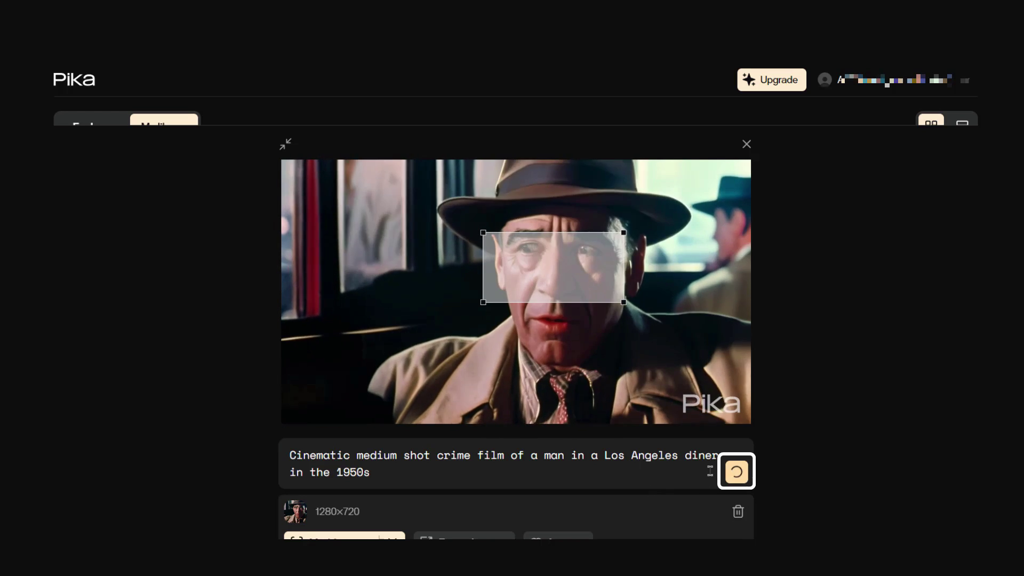
left_click(737, 472)
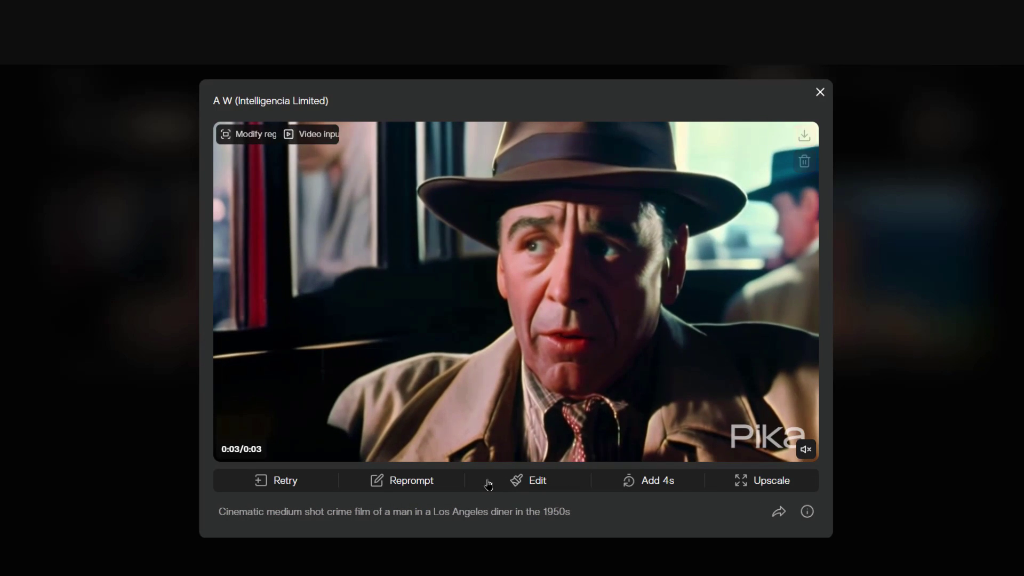
Edit the regenerated diner video with Lip sync, entering the speech text "Uneasy lies the head that wears the crown.".
left_click(538, 481)
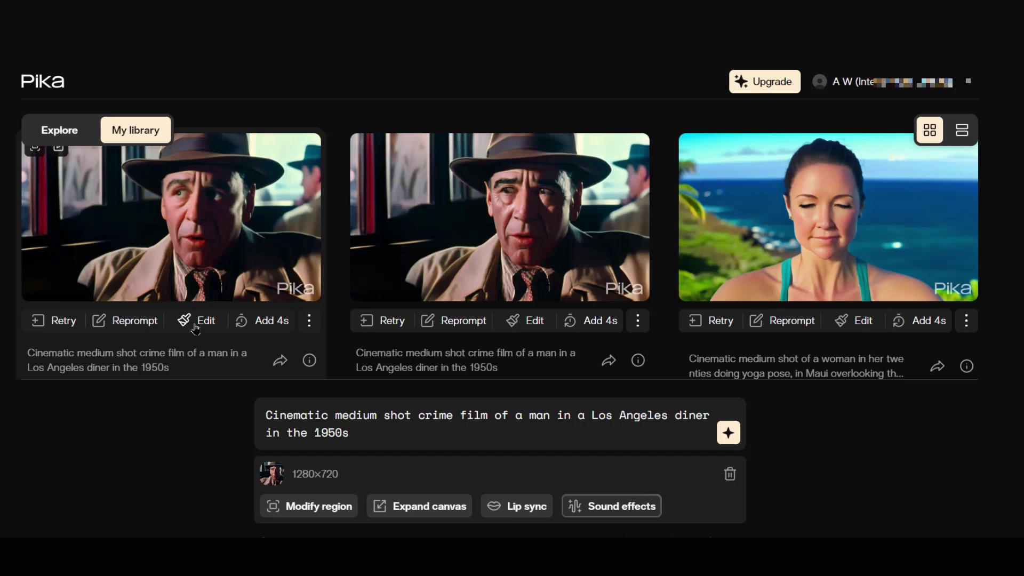
left_click(523, 508)
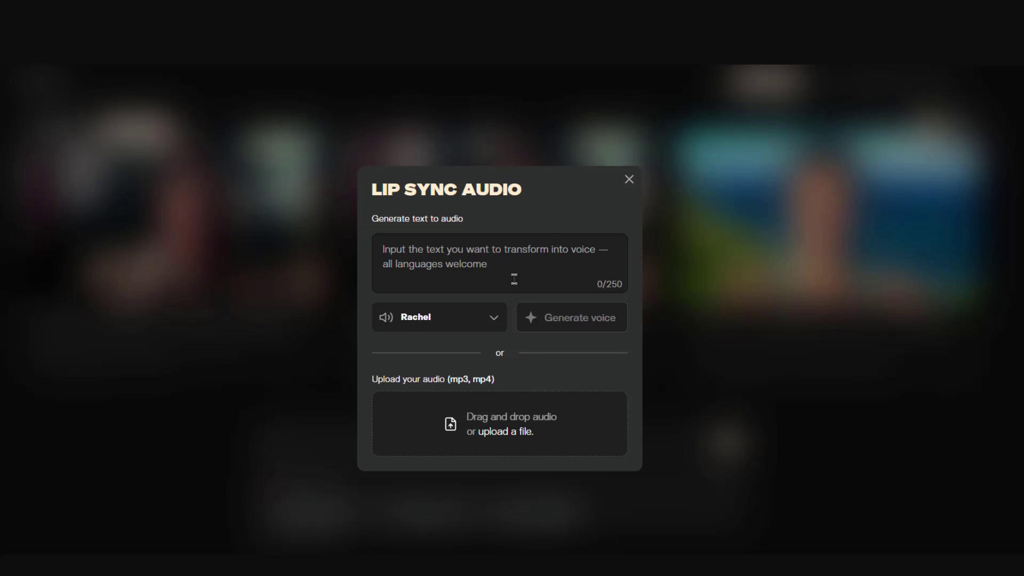
left_click(482, 257)
type("\"Uneasy lies the head that wears the crown.\"")
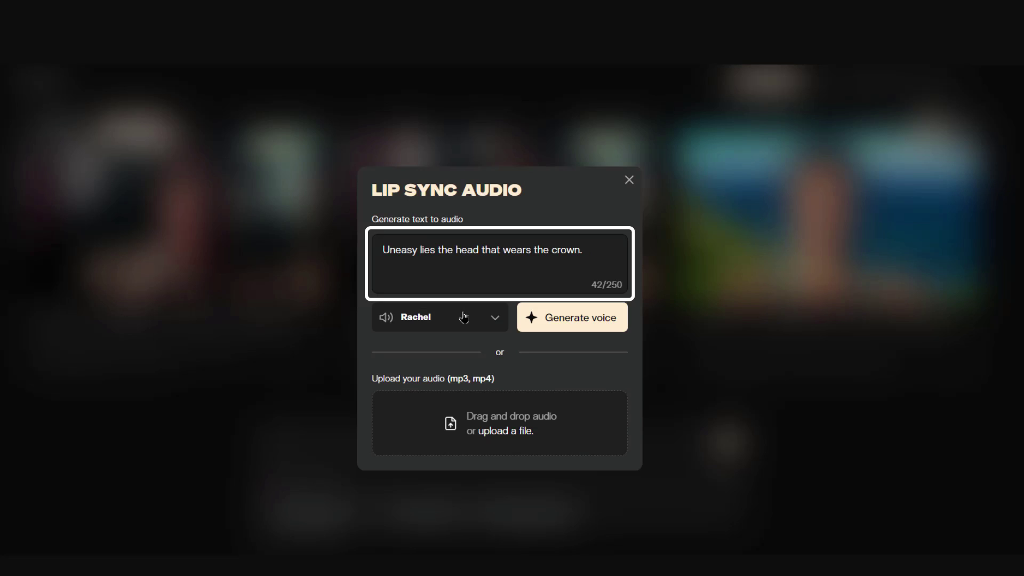
Choose the Clyde voice for the lip sync text and generate the voice.
left_click(463, 318)
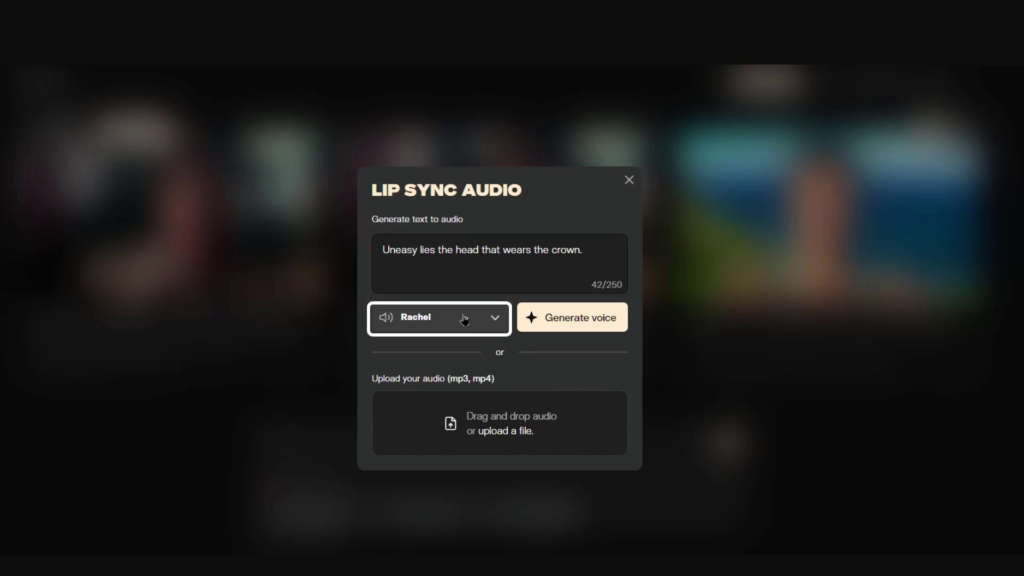
left_click(436, 416)
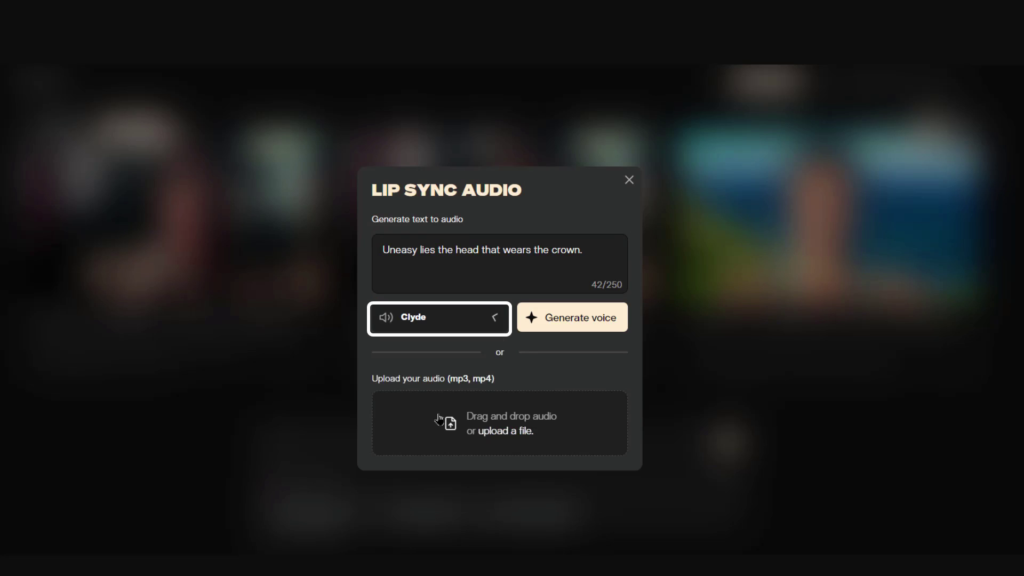
left_click(574, 321)
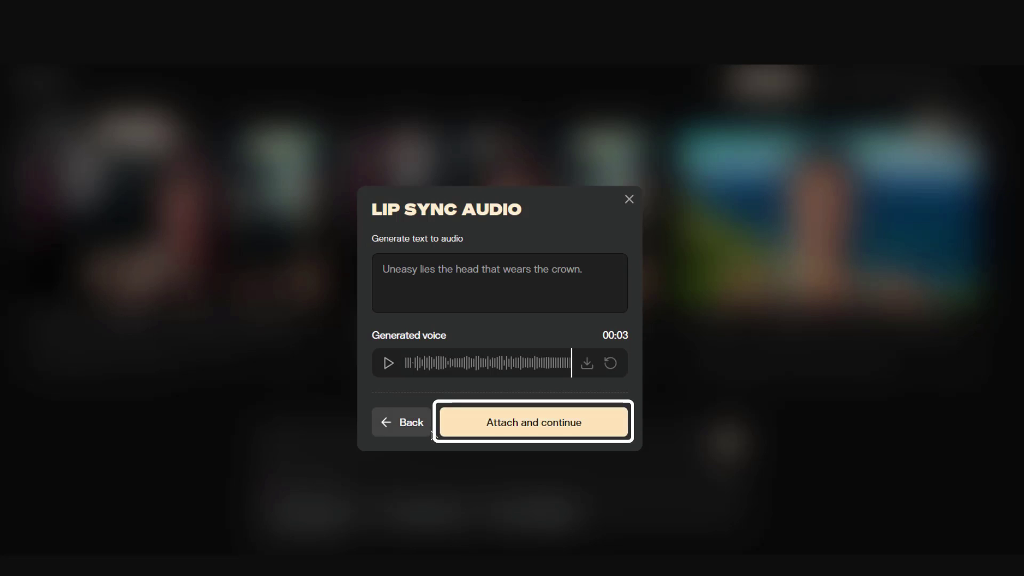
Attach the generated voice to the diner video and play the lip sync audio in the trim preview.
left_click(469, 428)
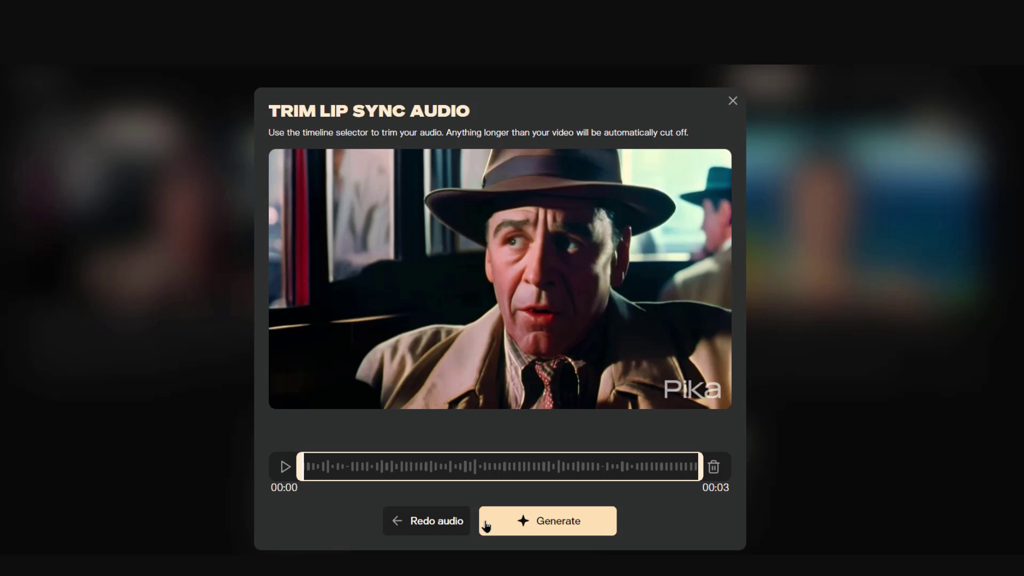
left_click(285, 468)
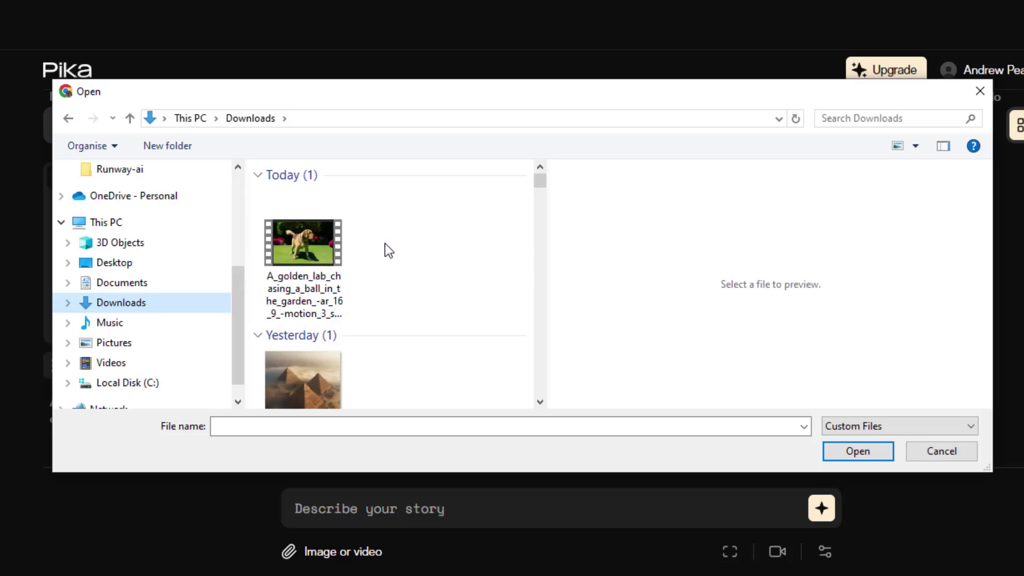
Browse the Downloads folder for the painted horses image to animate, and view its animated video in full screen.
scroll(384, 249, "down", 5)
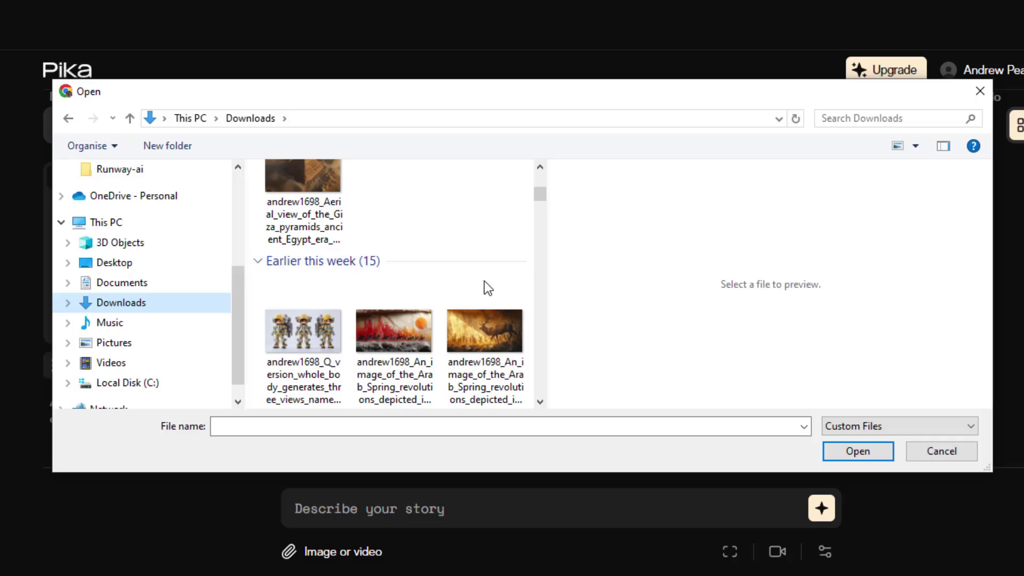
scroll(480, 283, "down", 3)
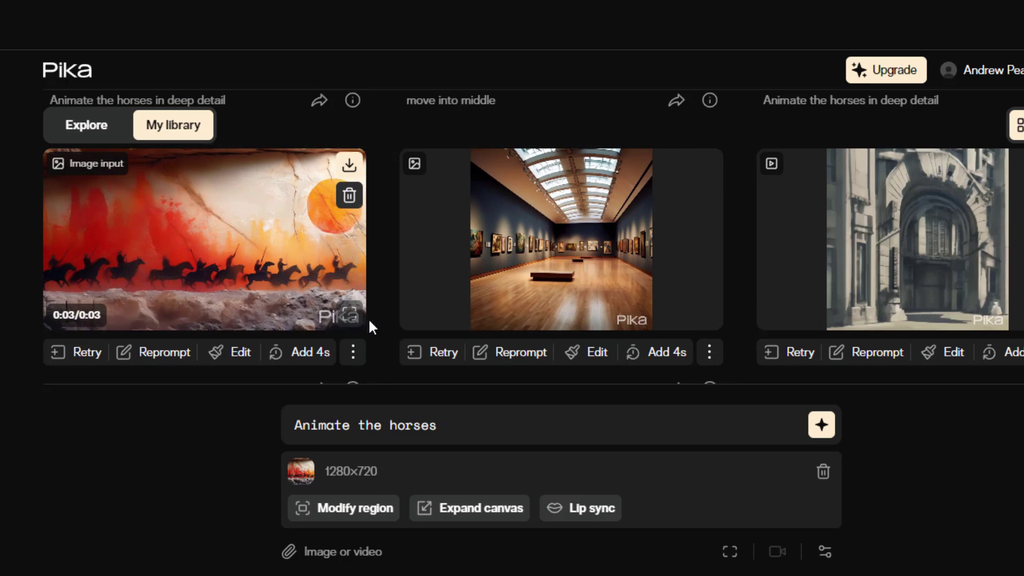
left_click(349, 318)
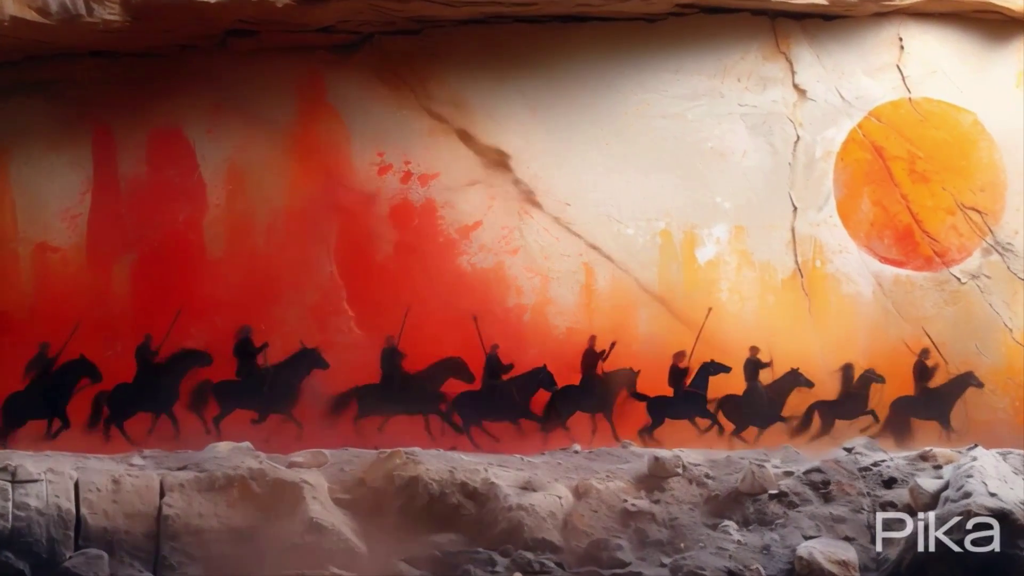
key("Escape")
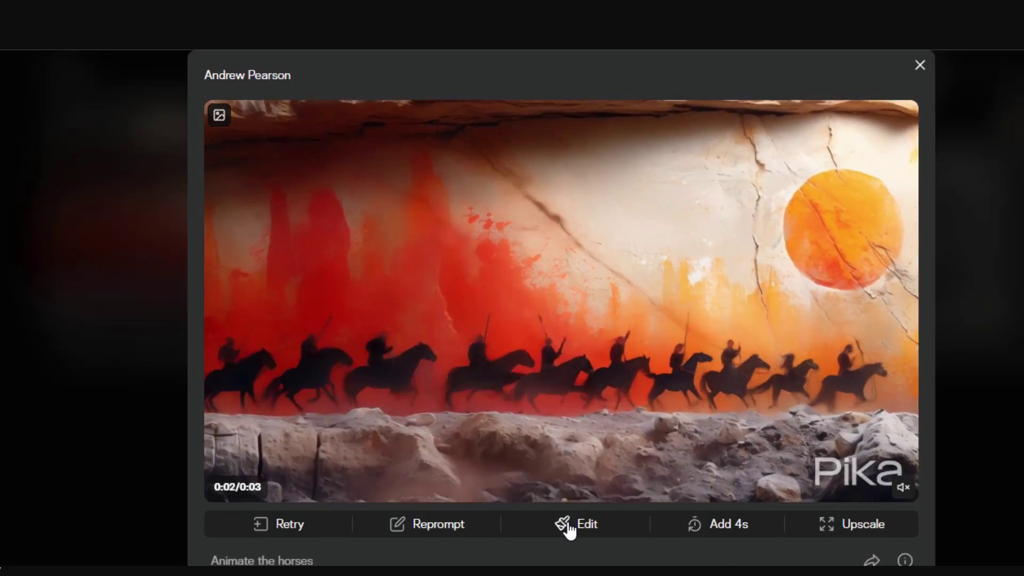
Edit the animated horses video and fit the modify region over the whole row of horses, across the full frame width.
left_click(567, 528)
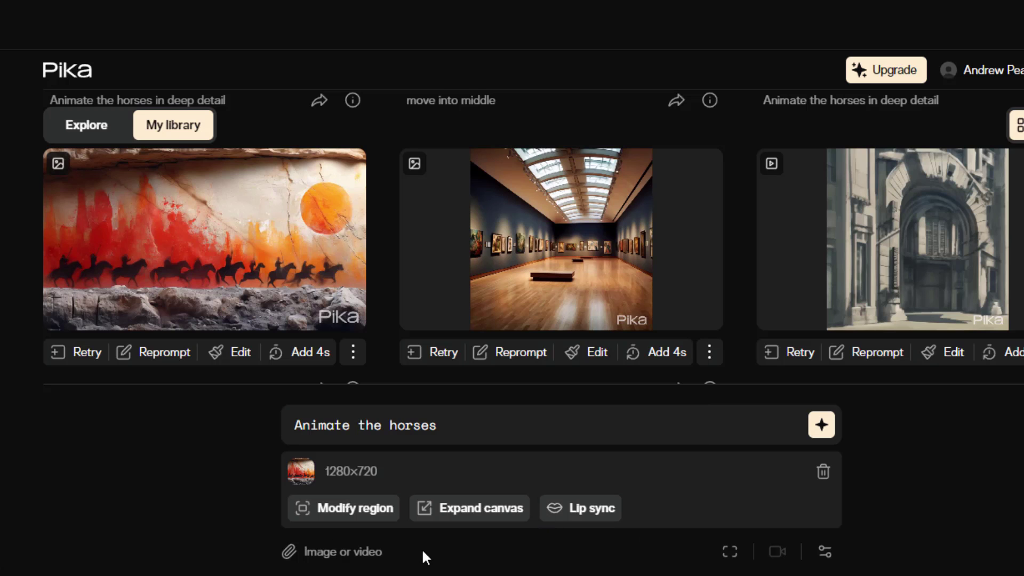
left_click(335, 516)
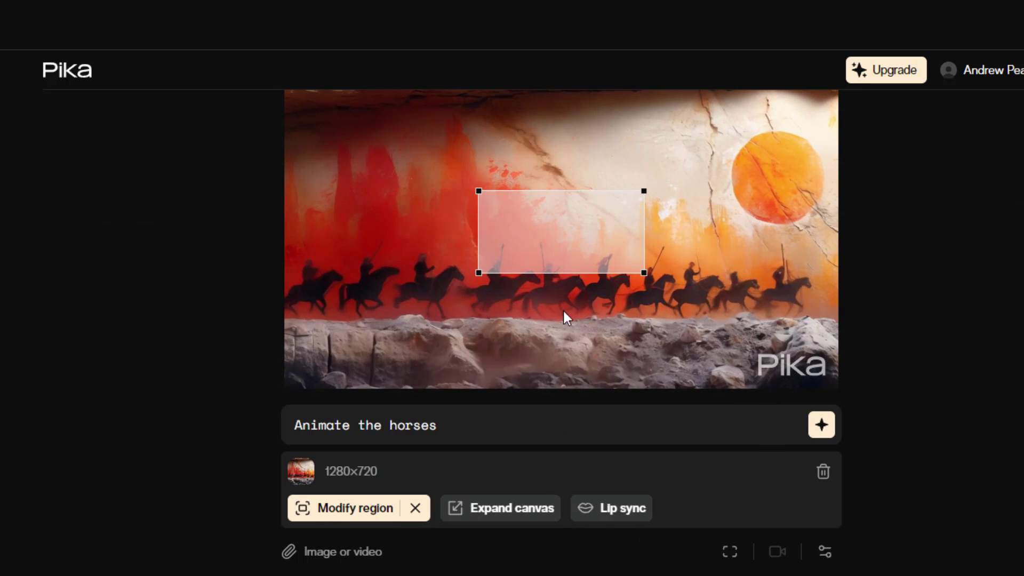
left_click_drag(536, 235, 315, 282)
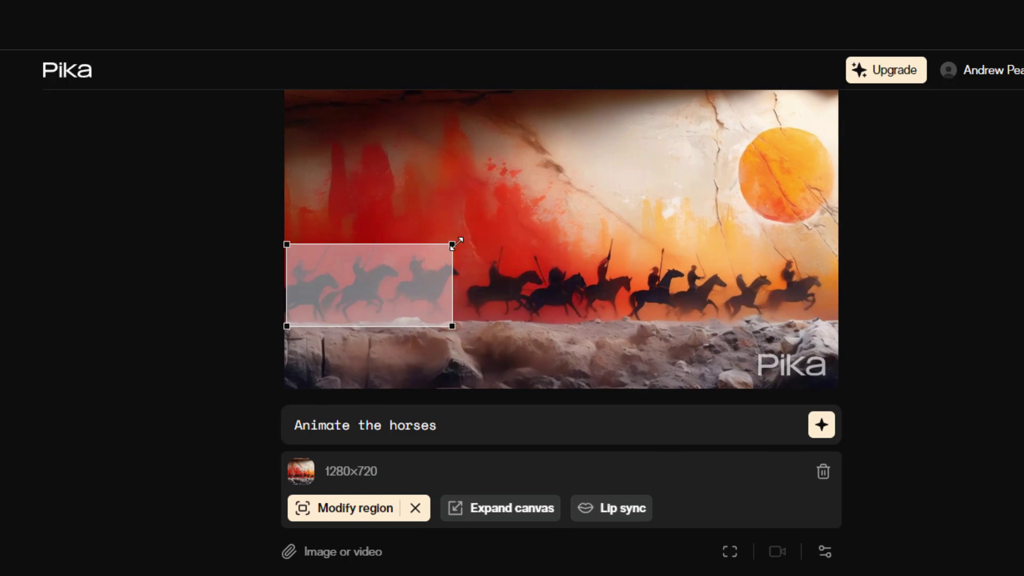
left_click_drag(453, 244, 849, 251)
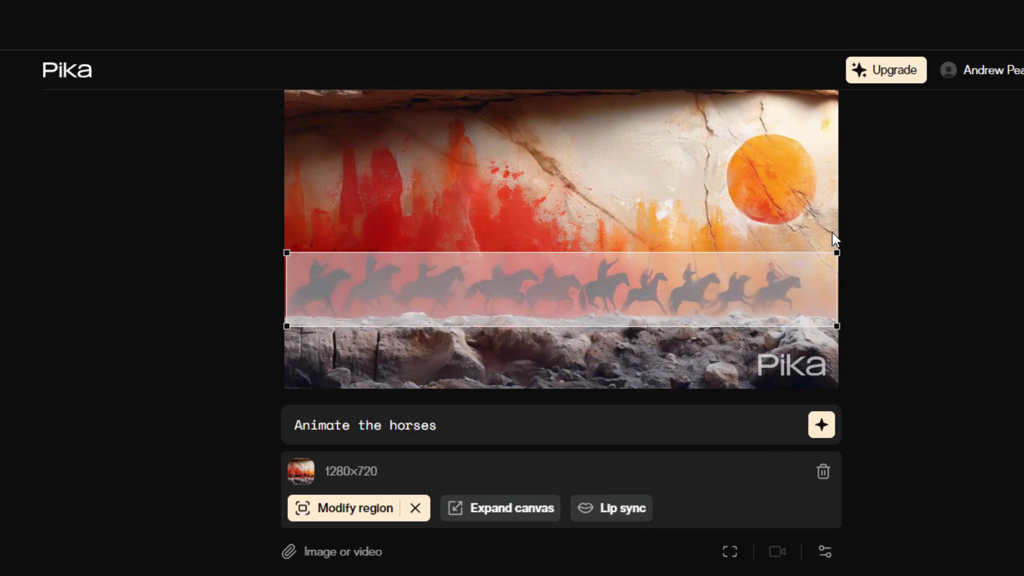
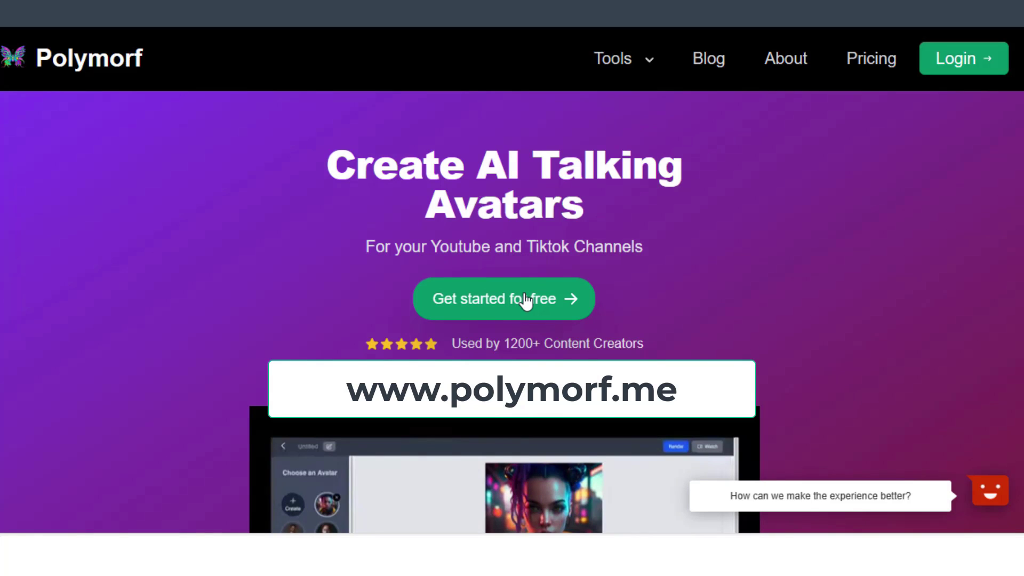
Switch to Polymorf and start a new video of the Lipsync Video type.
left_click(560, 297)
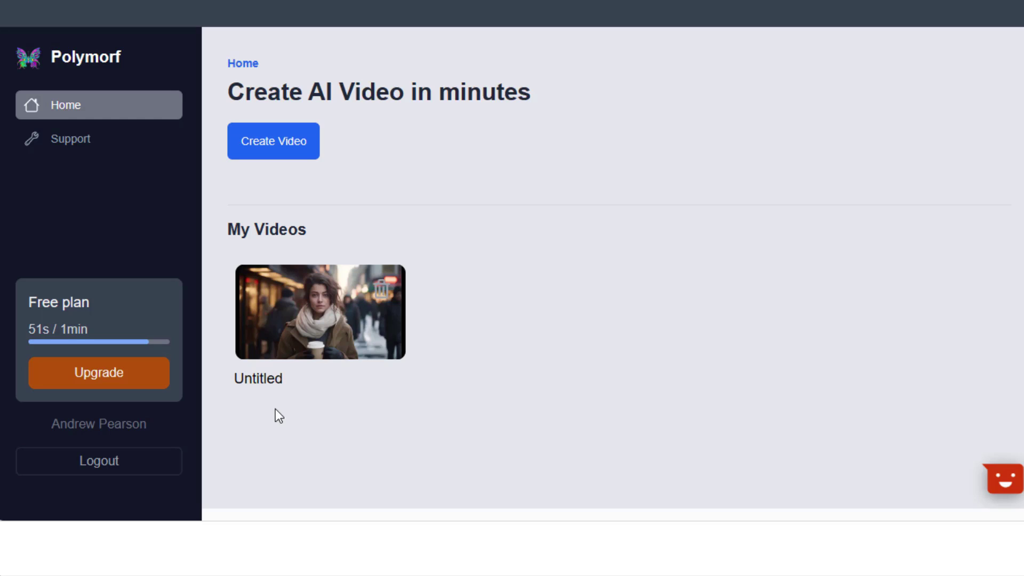
left_click(284, 153)
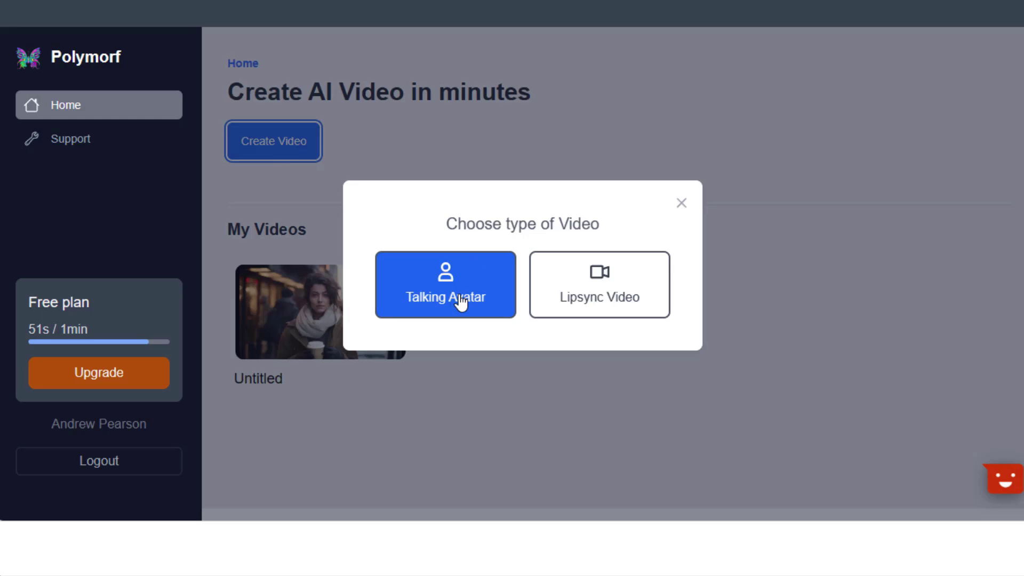
left_click(578, 278)
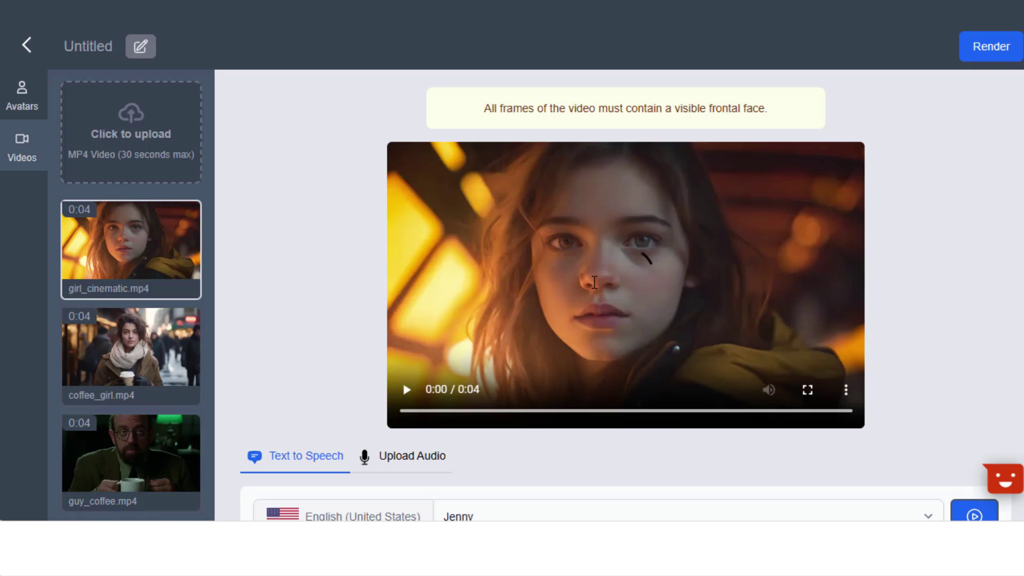
Upload the Cinematic_medium_shot_crime_film MP4 of the man in the Los Angeles diner and select it as the lipsync video.
left_click(138, 136)
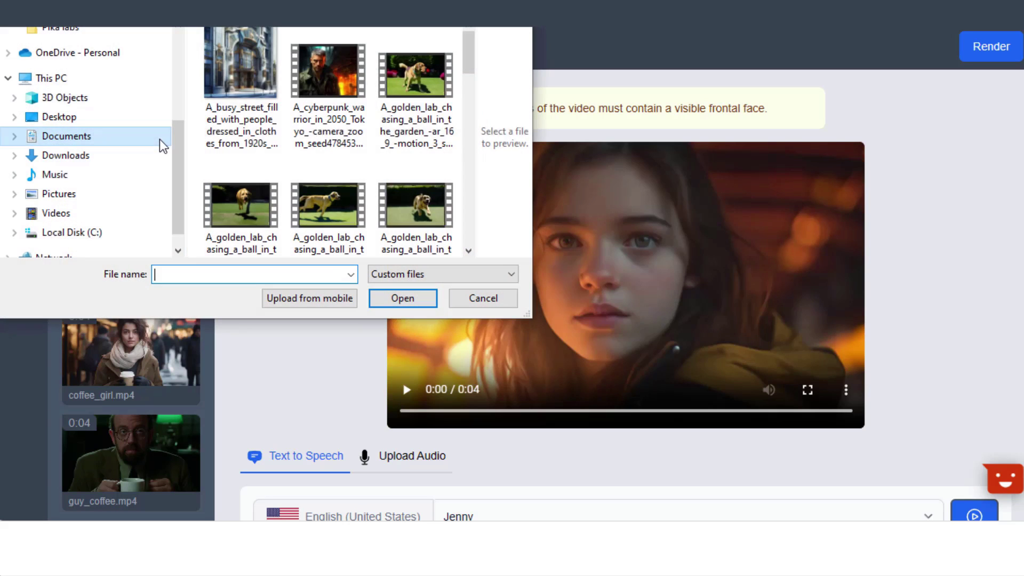
scroll(425, 140, "down", 2)
scroll(427, 160, "down", 2)
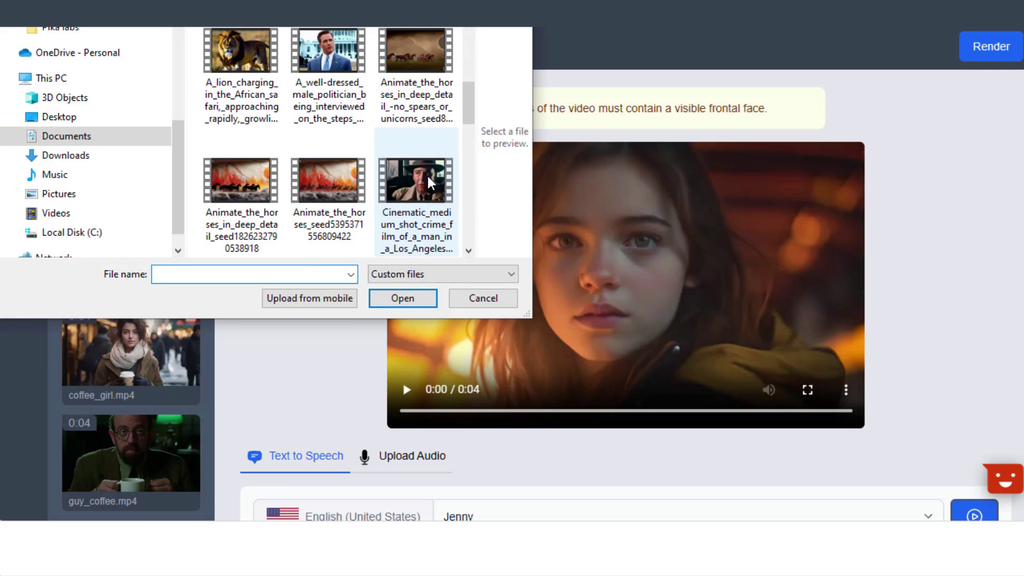
scroll(422, 198, "down", 2)
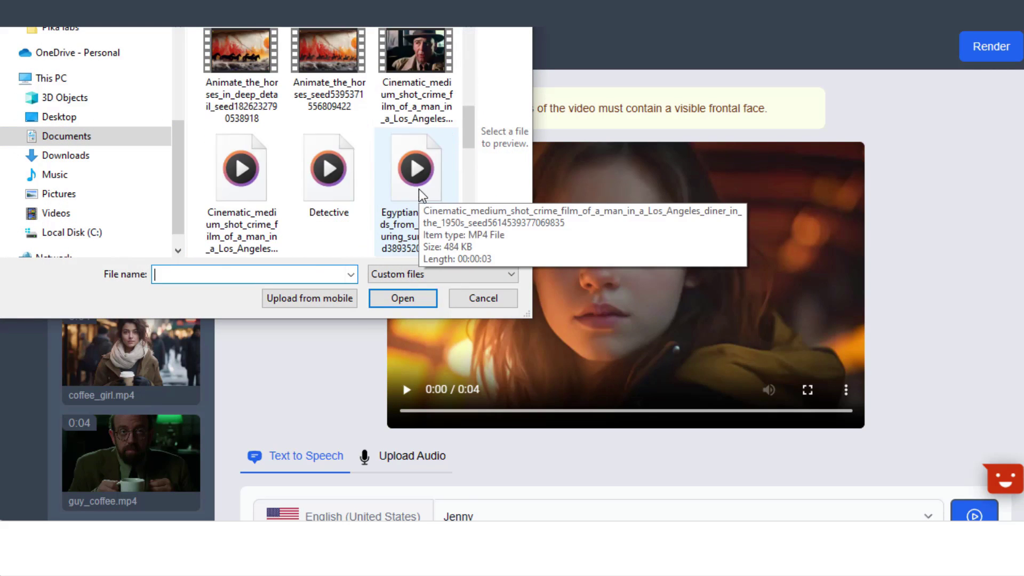
double_click(419, 61)
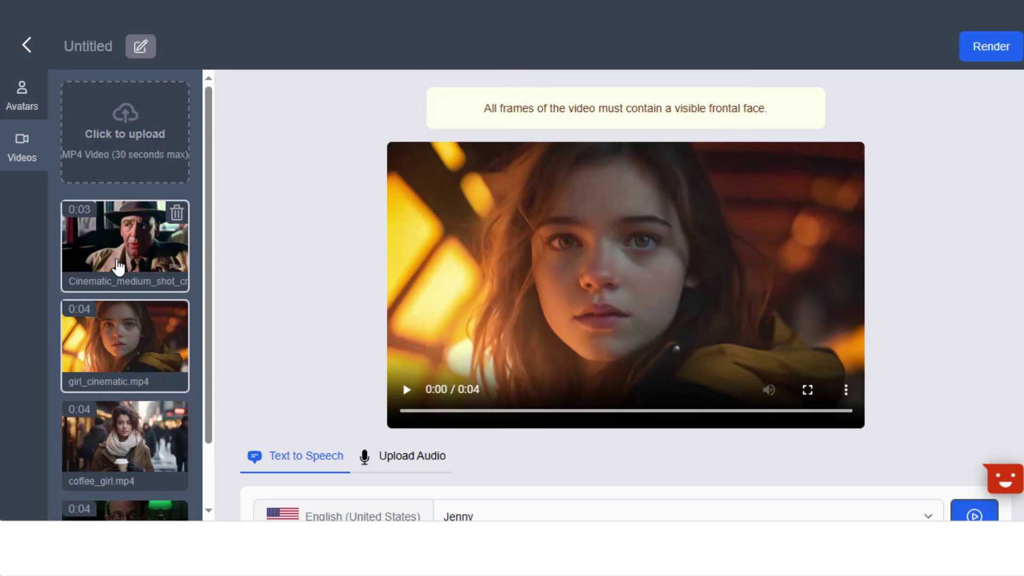
left_click(118, 262)
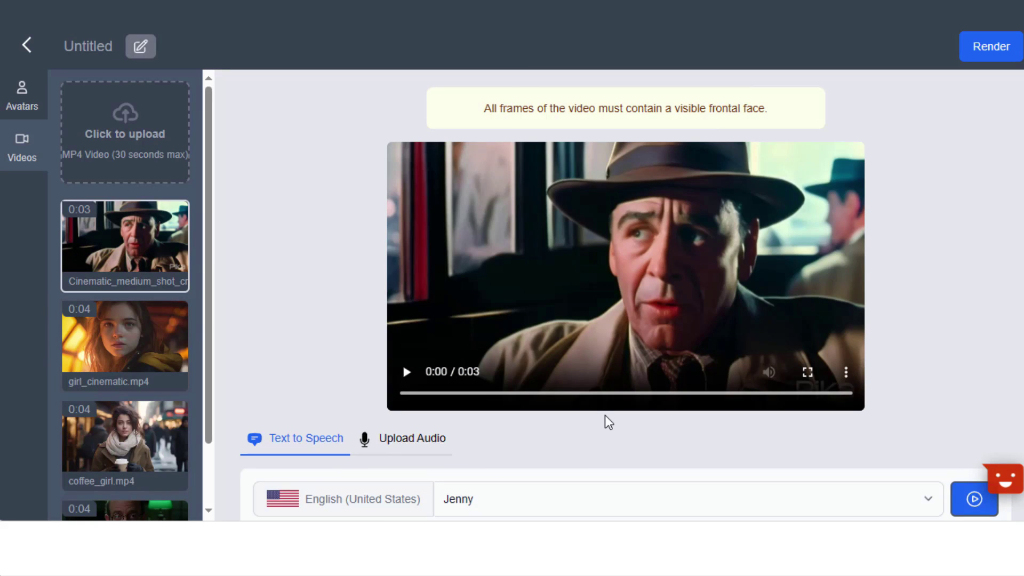
Set the text-to-speech voice to Christopher and replace the sample text with "uneasy lies the head that wears the crown".
scroll(862, 412, "down", 1)
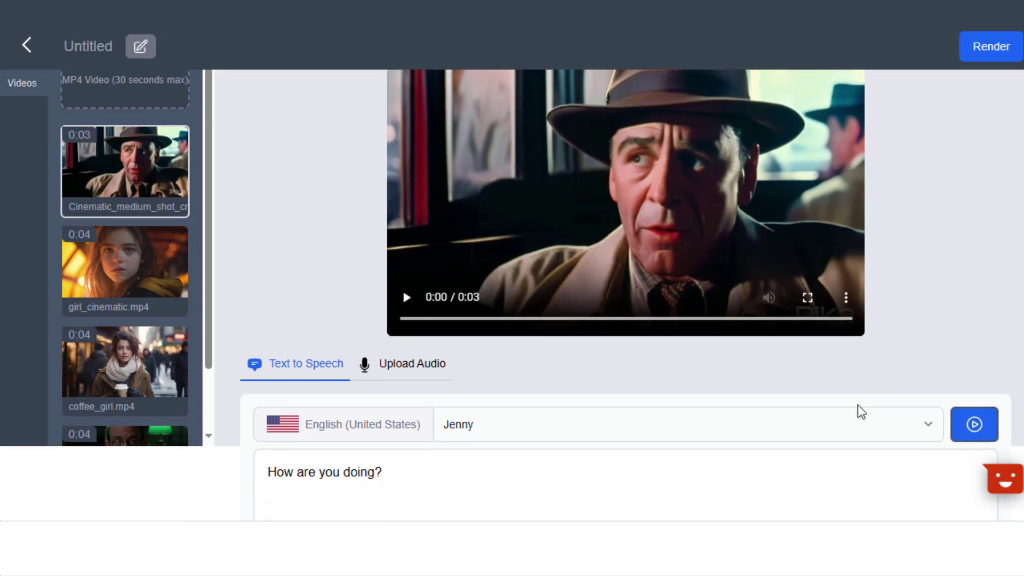
left_click(930, 426)
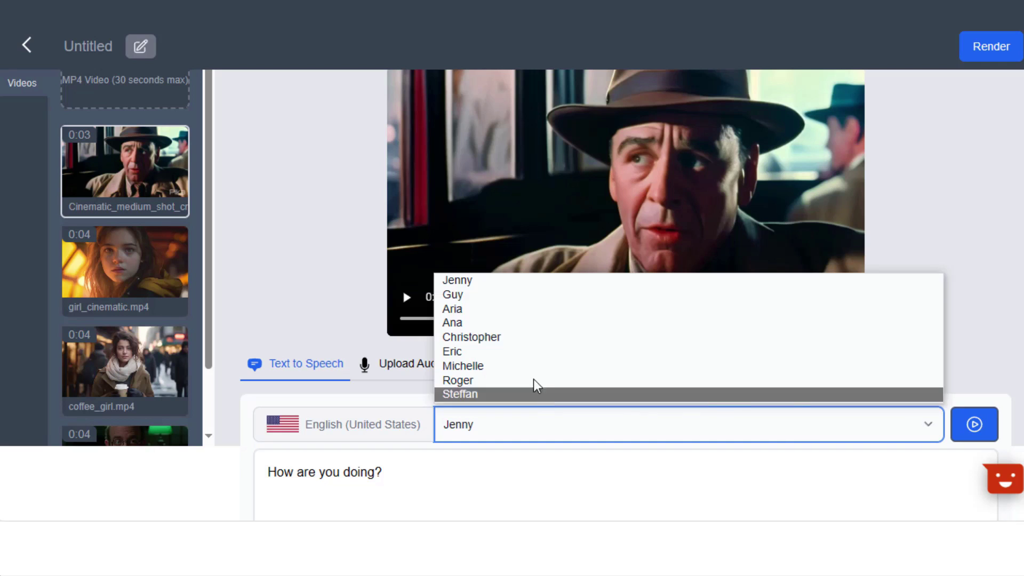
left_click(511, 338)
left_click(406, 475)
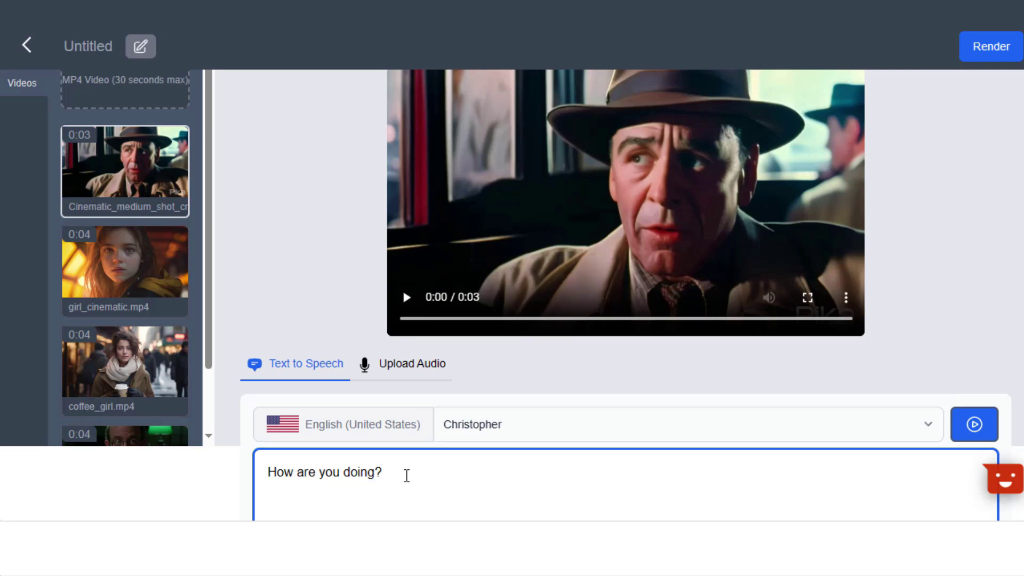
key("ctrl+a")
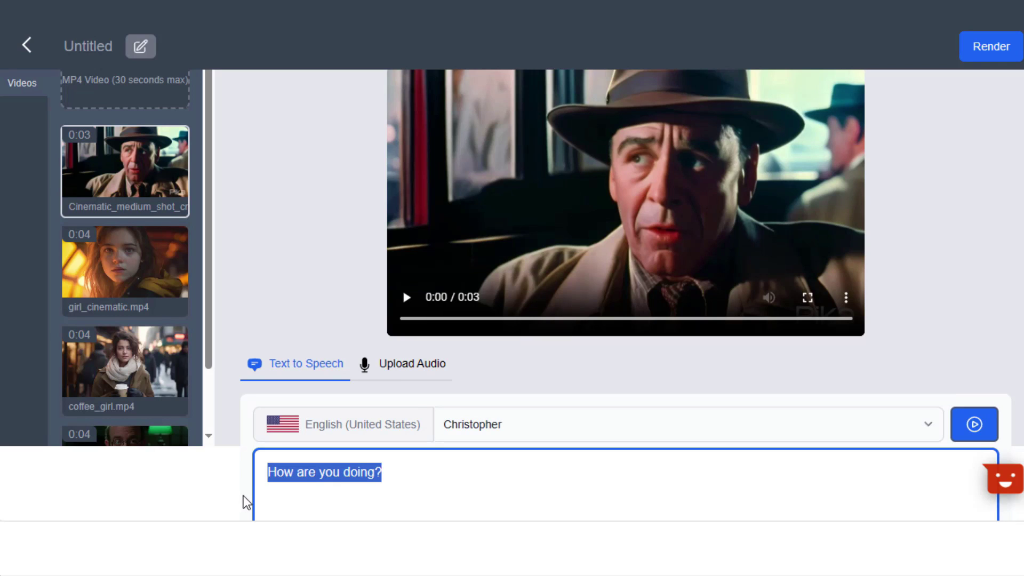
type("uneasy lies the head that wears the crown")
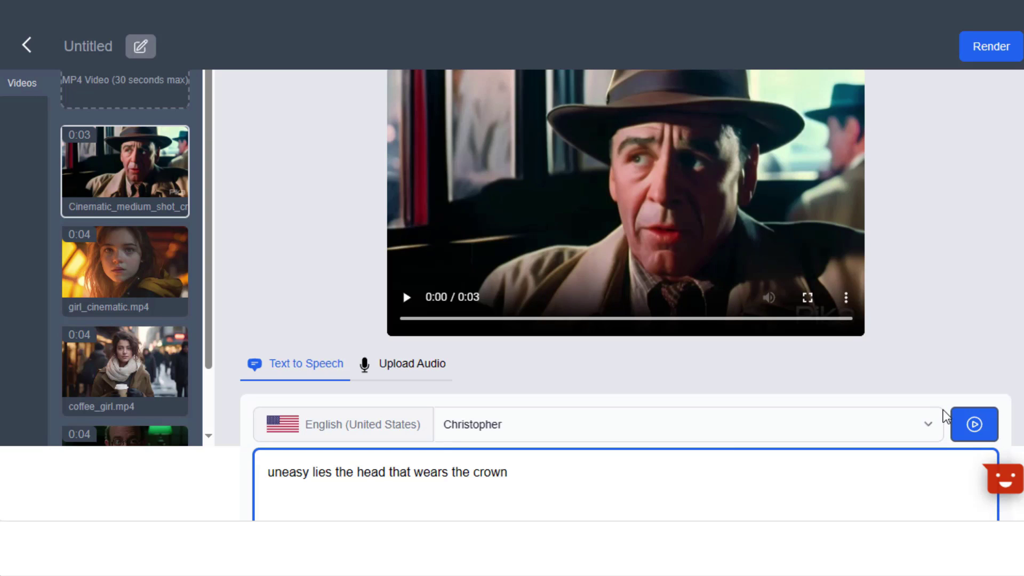
Preview the speech and start rendering the lipsync video with Text to Speech as the audio source.
left_click(974, 433)
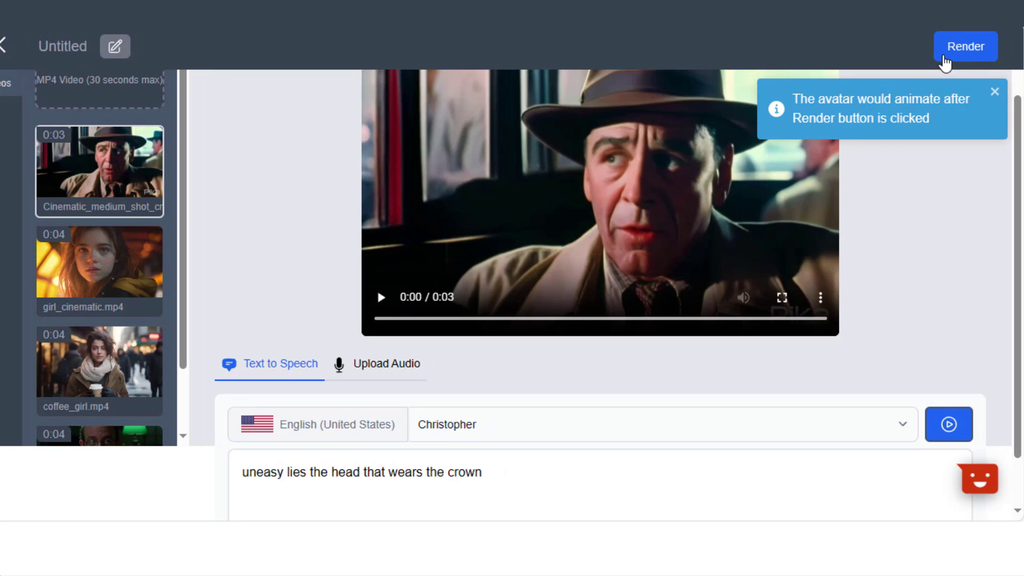
left_click(967, 46)
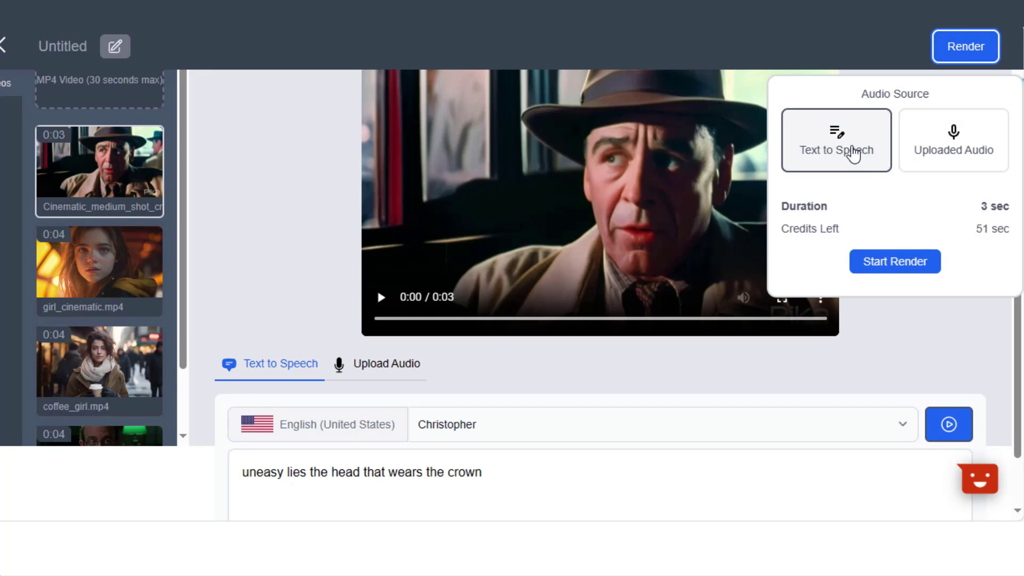
left_click(875, 267)
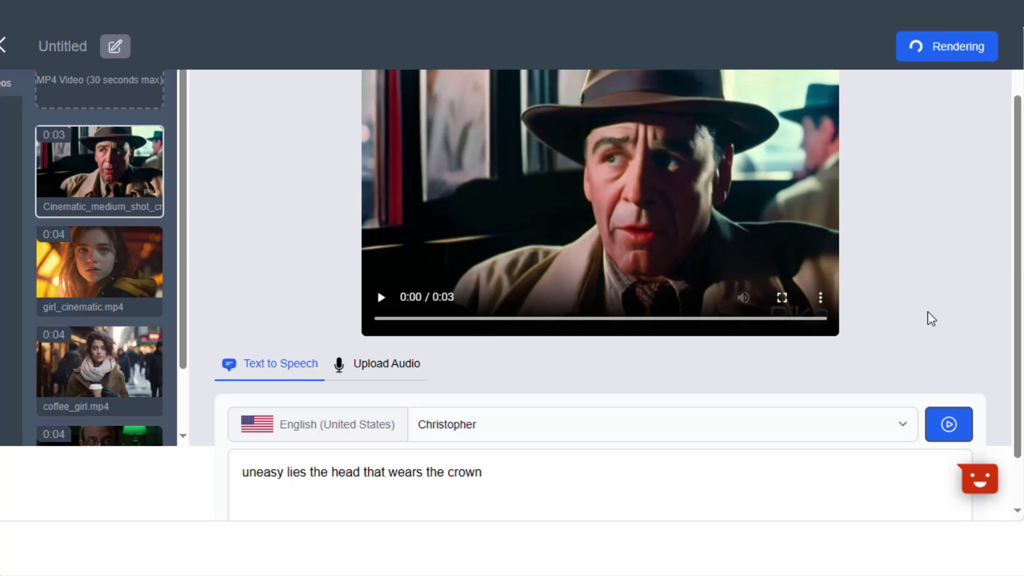